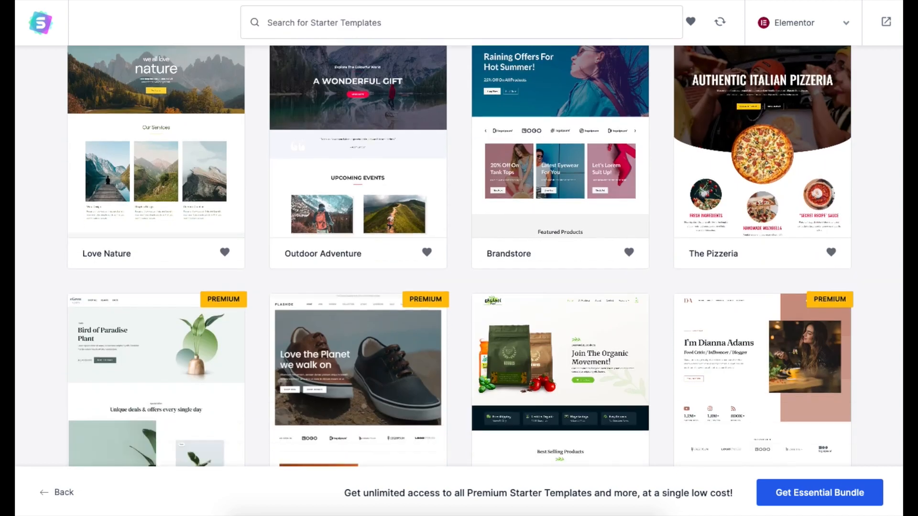
# Step: Browse the gallery of Elementor starter templates
pyautogui.scroll(-7, 460, 256)
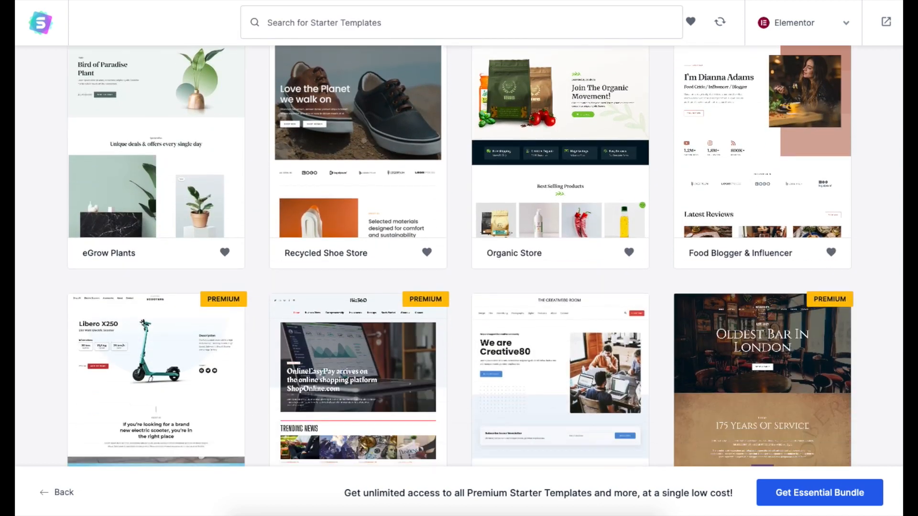
pyautogui.scroll(-6, 461, 257)
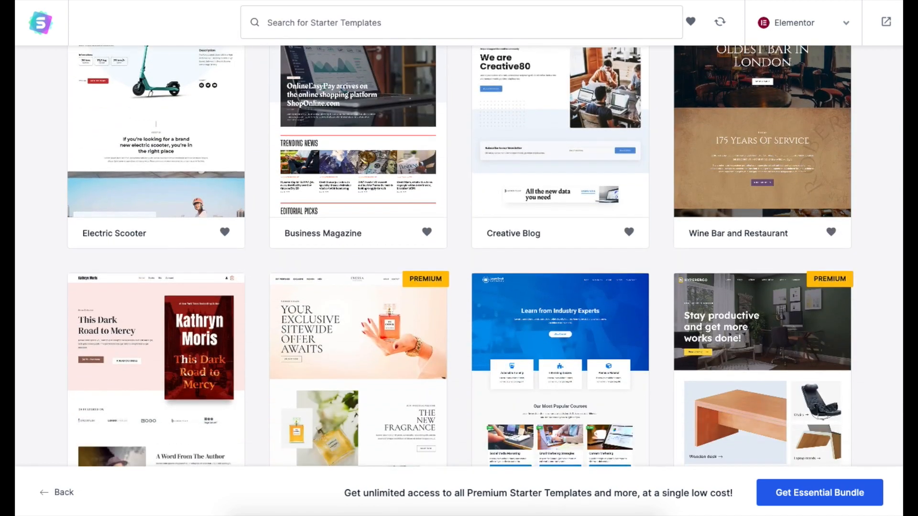
pyautogui.scroll(-3, 460, 257)
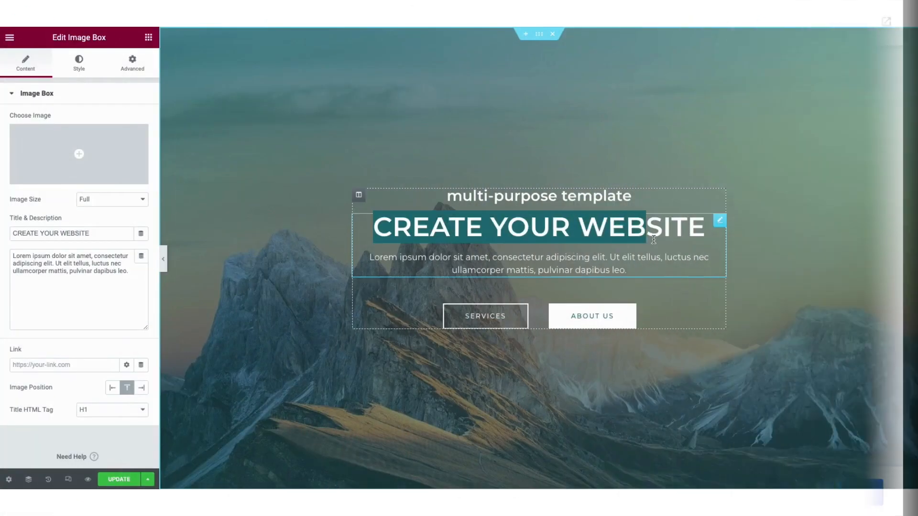
# Step: Replace the hero heading "CREATE YOUR WEBSITE" with "MY DEMO SITE"
pyautogui.moveTo(653, 239); pyautogui.dragTo(695, 240)
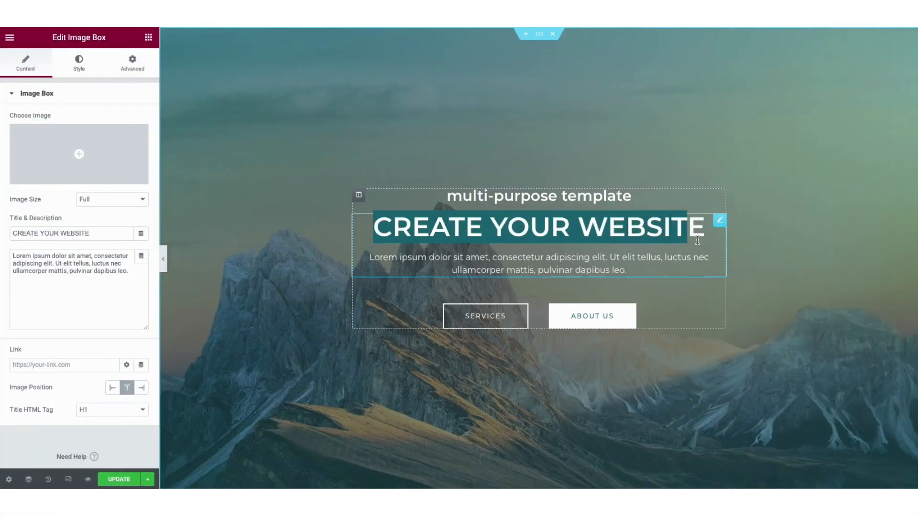
pyautogui.write('MY DEMO SIT')
pyautogui.write('E')
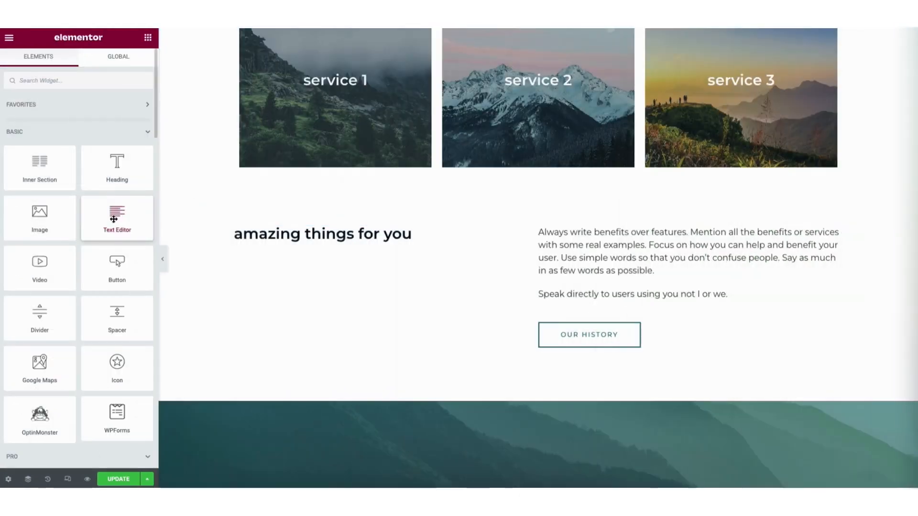
# Step: Add a Text Editor widget under the "amazing things for you" heading and a Button widget beneath that text
pyautogui.moveTo(117, 215); pyautogui.dragTo(280, 245)
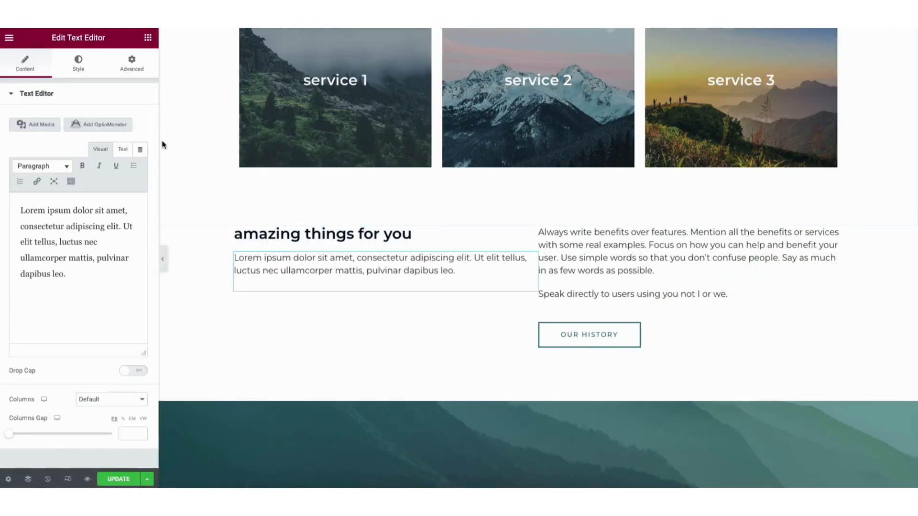
pyautogui.click(148, 39)
pyautogui.moveTo(110, 275); pyautogui.dragTo(293, 299)
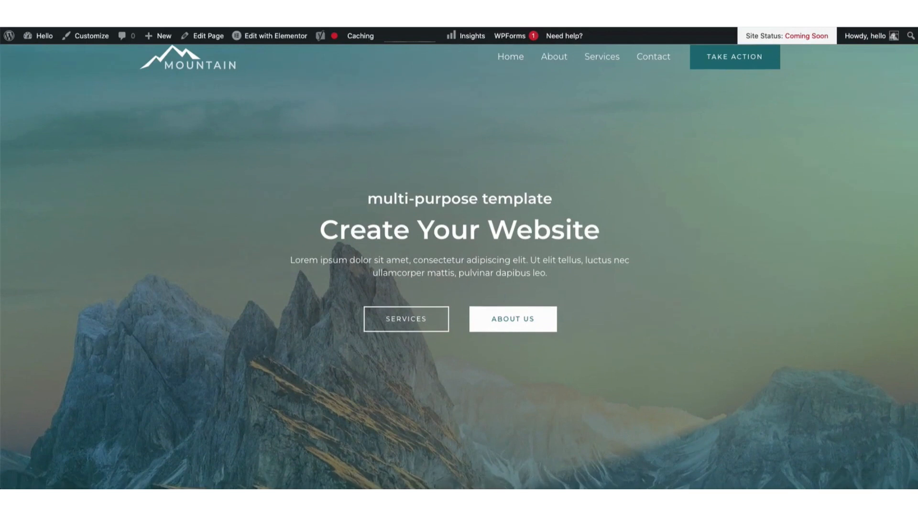
pyautogui.scroll(-5, 459, 268)
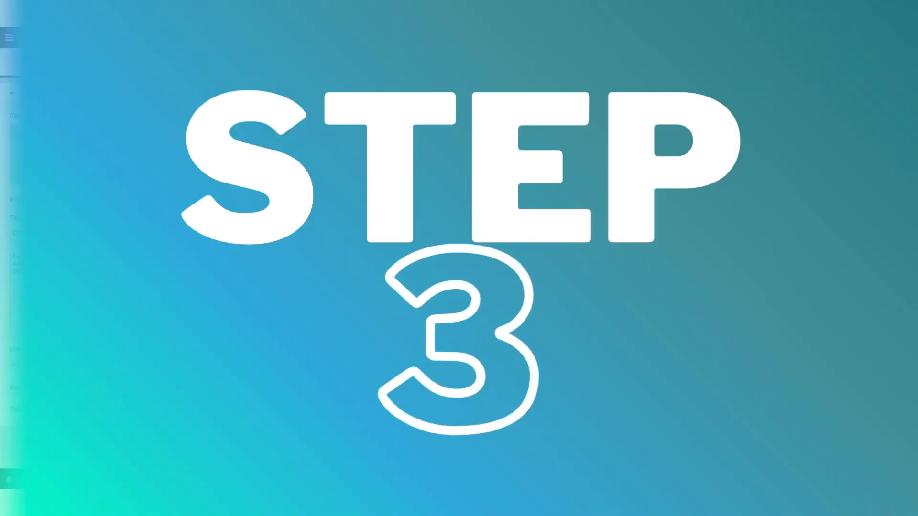
# Step: Overwrite the hero heading "CREATE YOUR WEBSITE" with "MY DEMO S"
pyautogui.moveTo(417, 229); pyautogui.dragTo(683, 240)
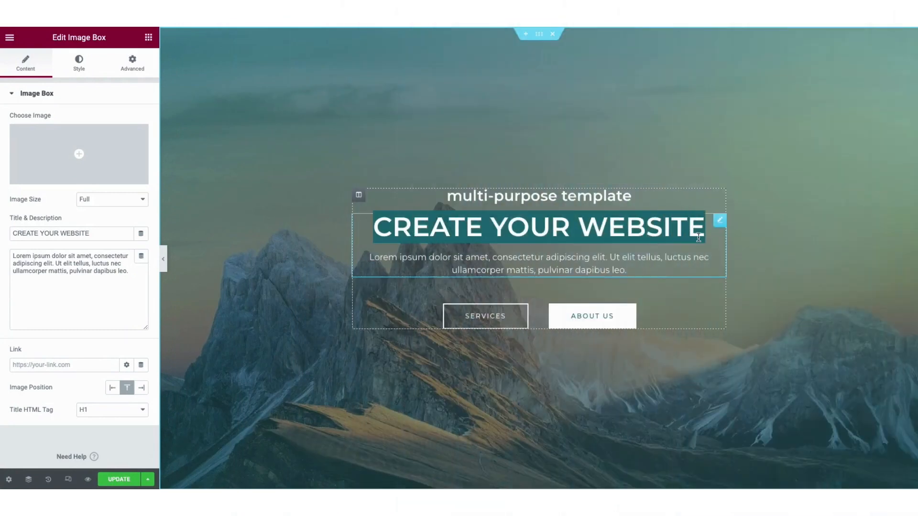
pyautogui.write('MY D')
pyautogui.write('EMO S')
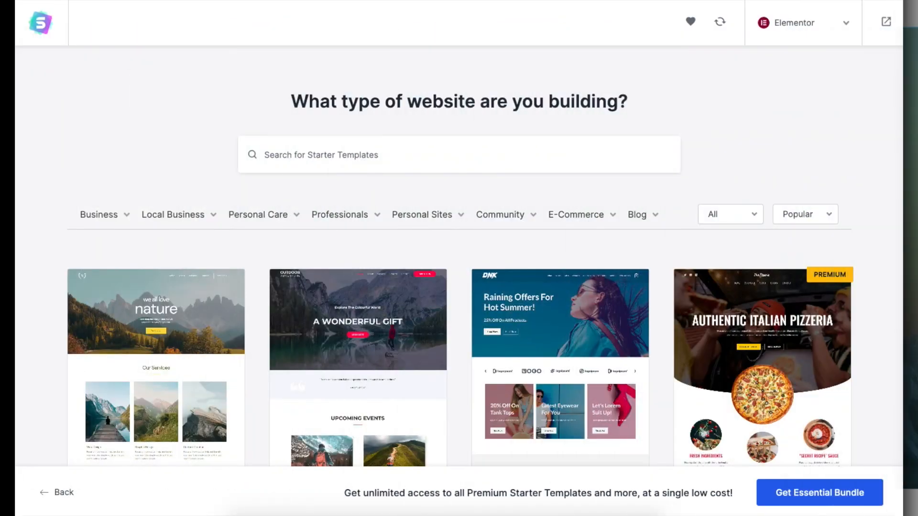
pyautogui.scroll(-5, 459, 287)
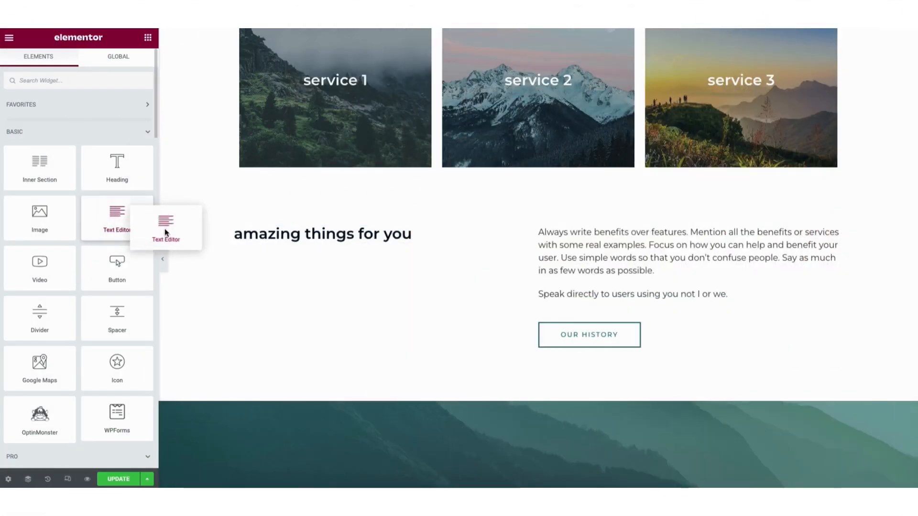
# Step: Place a Text Editor widget directly below the "amazing things for you" heading
pyautogui.moveTo(166, 233); pyautogui.dragTo(280, 245)
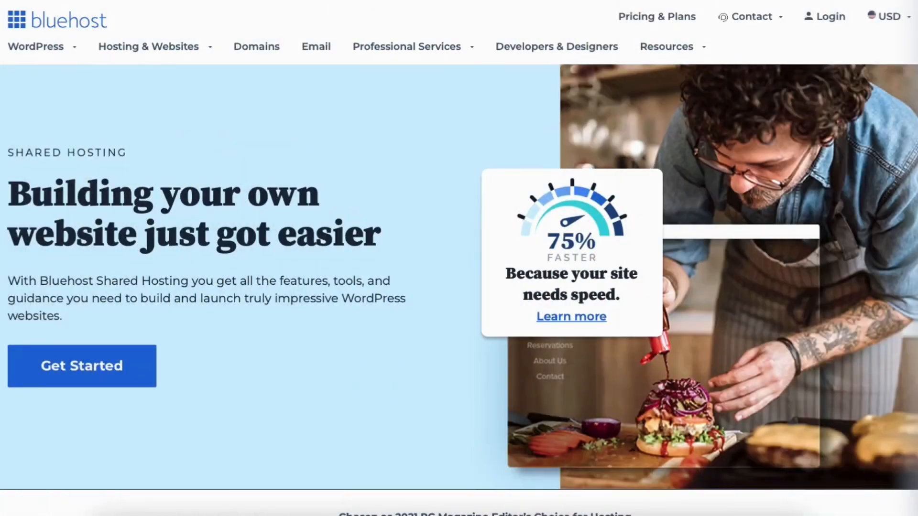
# Step: Examine Bluehost's shared hosting page, comparing the prices and features of the Basic, Plus, Choice Plus and Pro plans
pyautogui.scroll(-3, 459, 258)
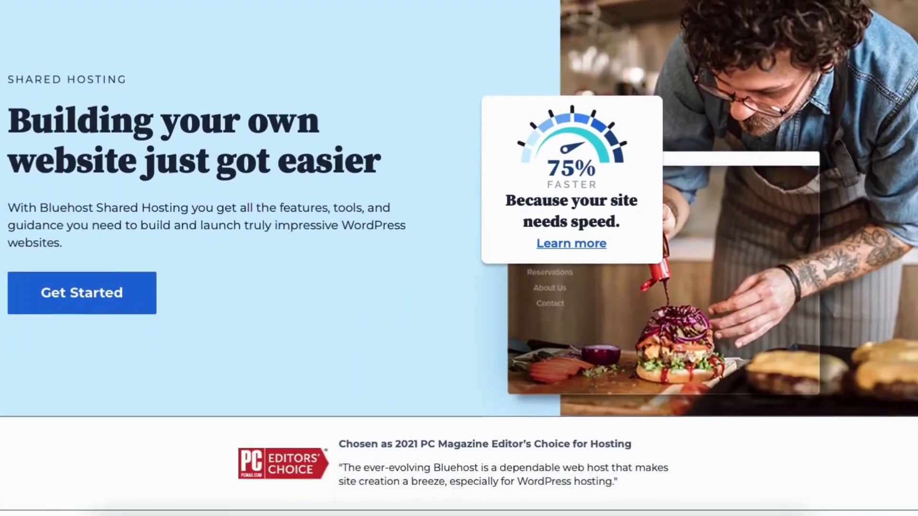
pyautogui.scroll(-4, 459, 258)
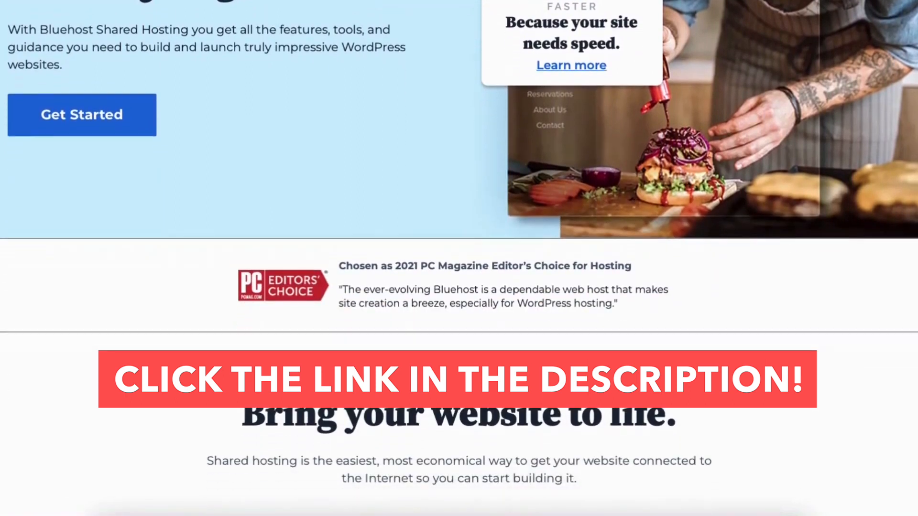
pyautogui.scroll(-5, 459, 258)
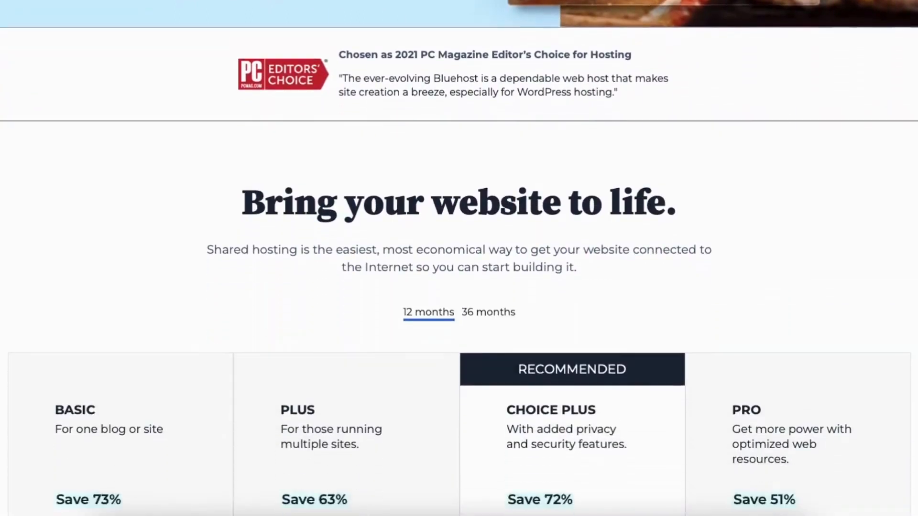
pyautogui.scroll(-4, 459, 258)
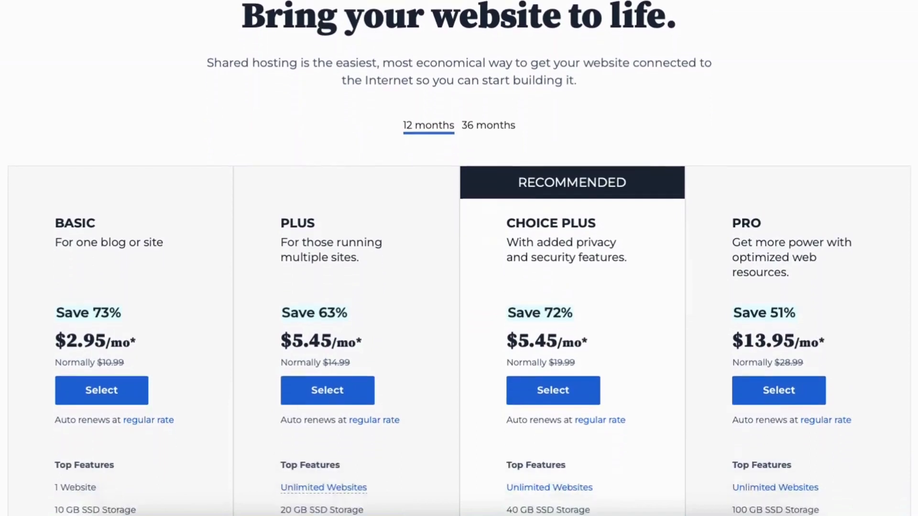
pyautogui.scroll(-4, 459, 258)
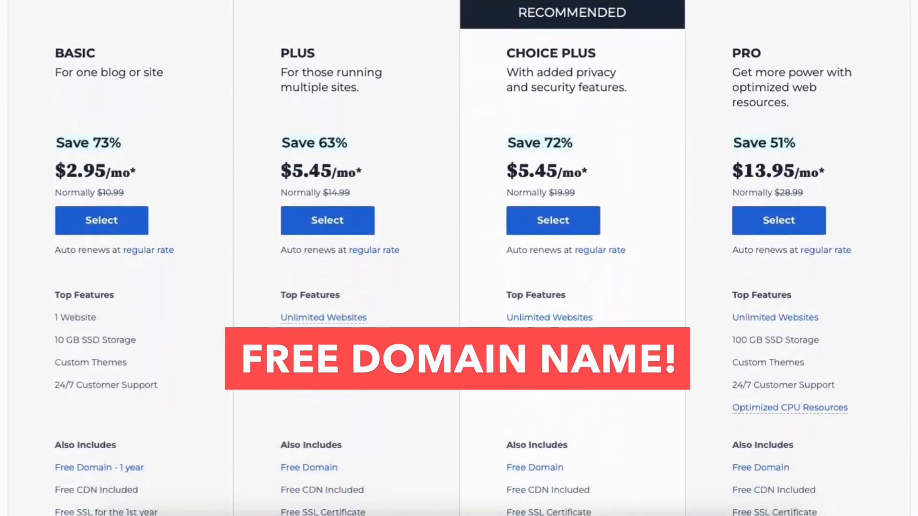
pyautogui.scroll(-4, 459, 258)
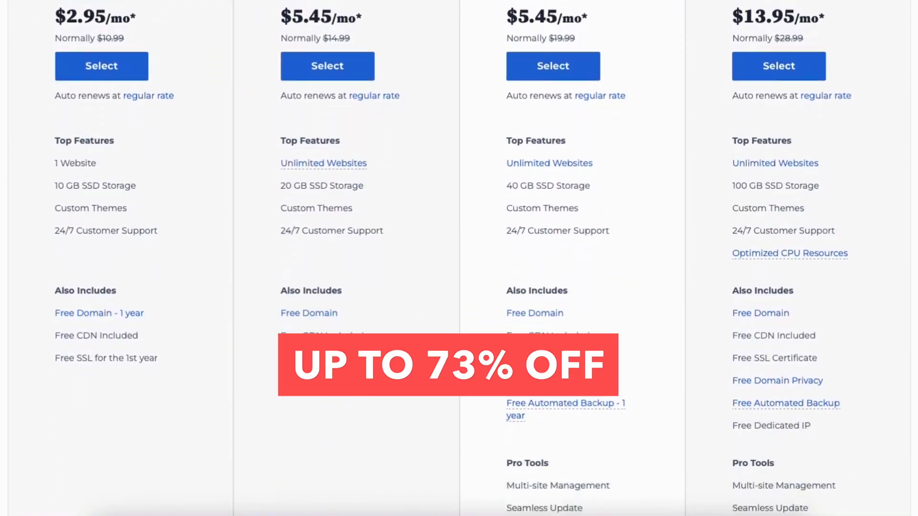
pyautogui.scroll(-4, 459, 259)
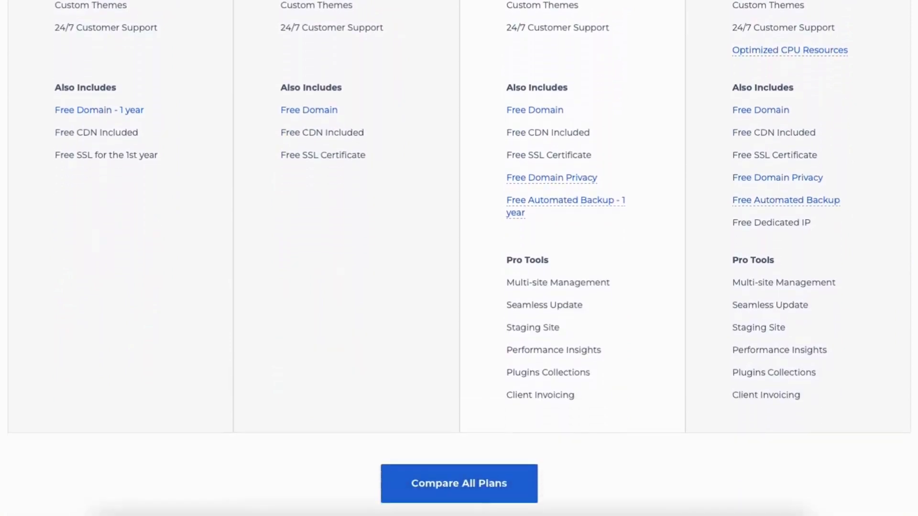
pyautogui.scroll(-4, 459, 258)
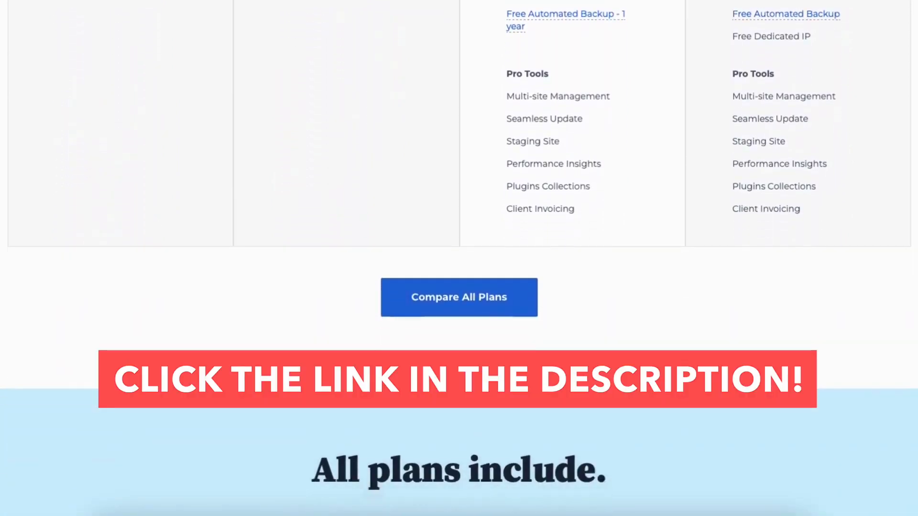
pyautogui.scroll(-3, 459, 259)
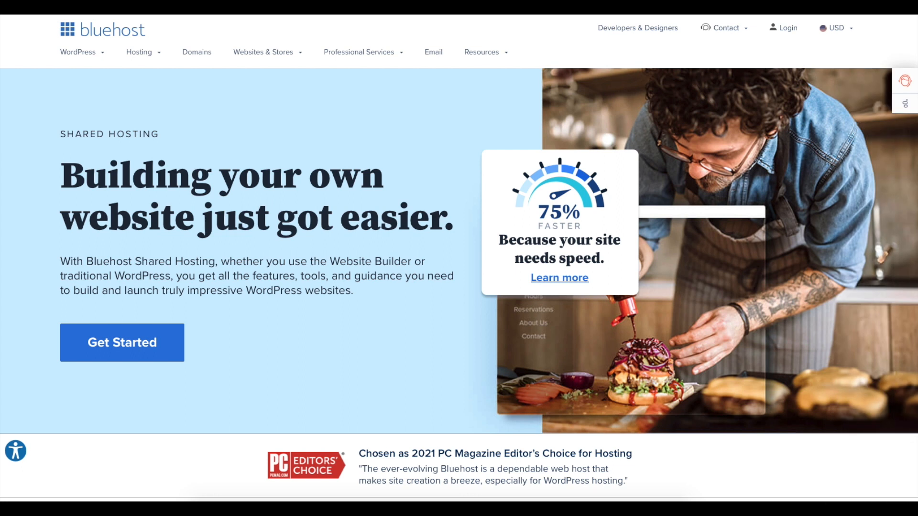
pyautogui.scroll(-2, 459, 258)
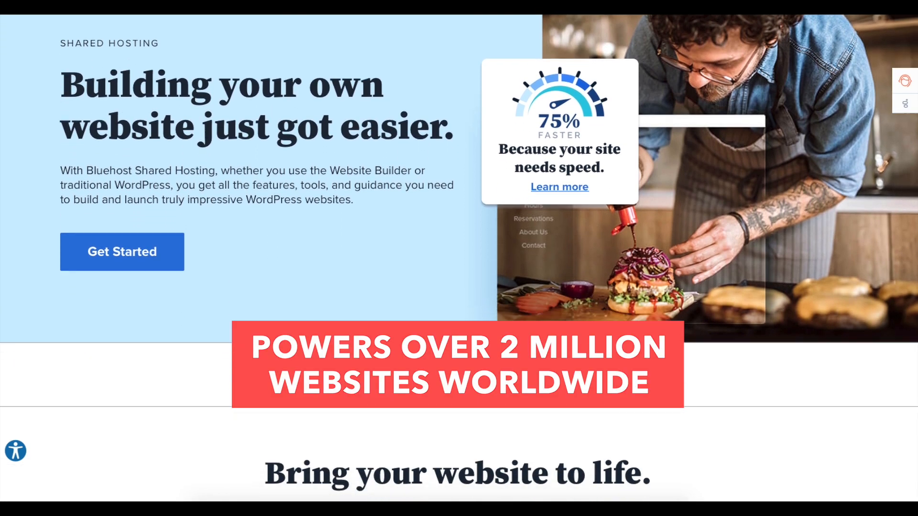
pyautogui.scroll(-3, 459, 258)
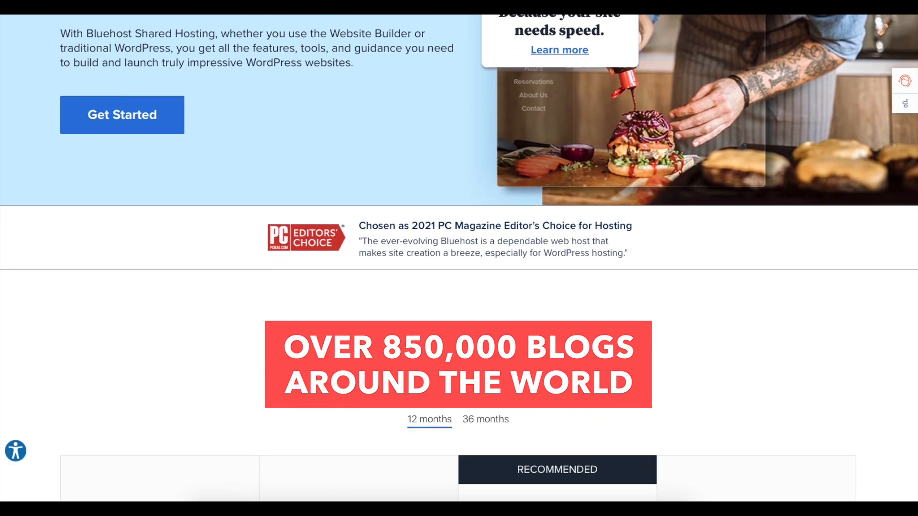
pyautogui.scroll(-3, 459, 258)
pyautogui.scroll(-2, 459, 258)
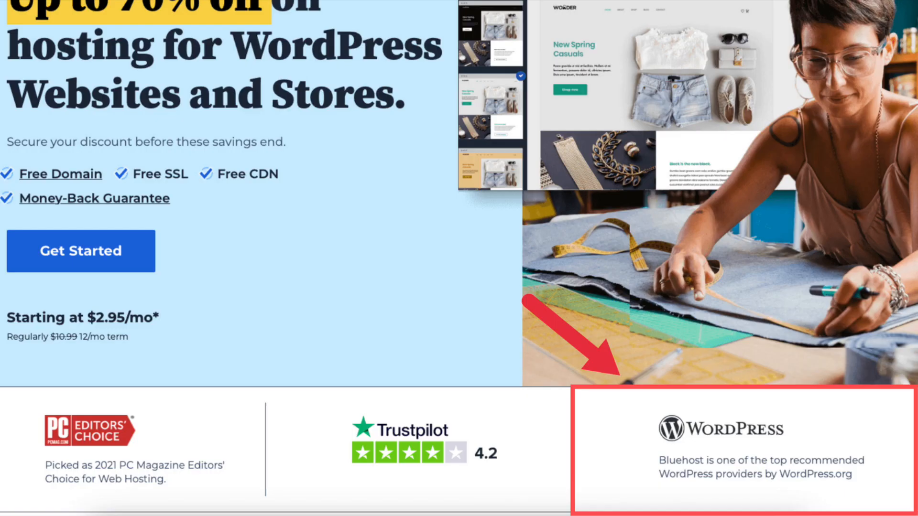
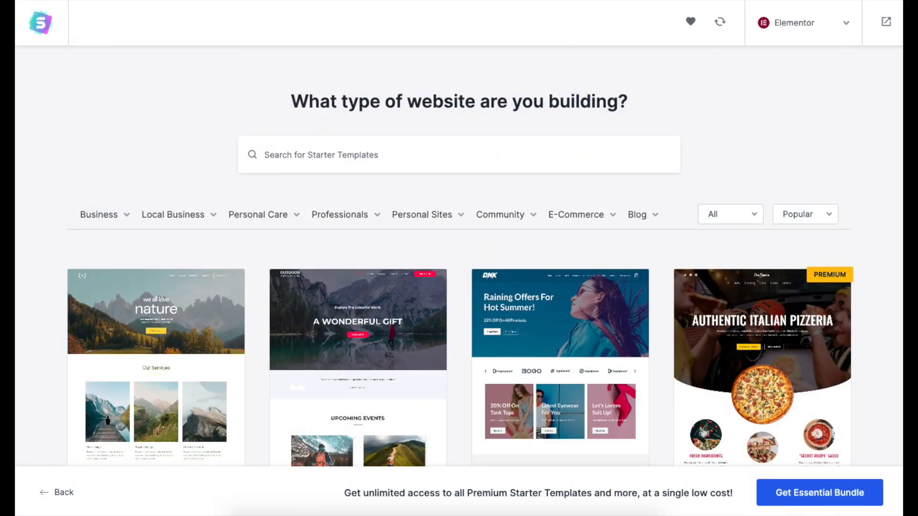
# Step: Look through the Elementor starter templates for a suitable website design
pyautogui.scroll(-6, 461, 257)
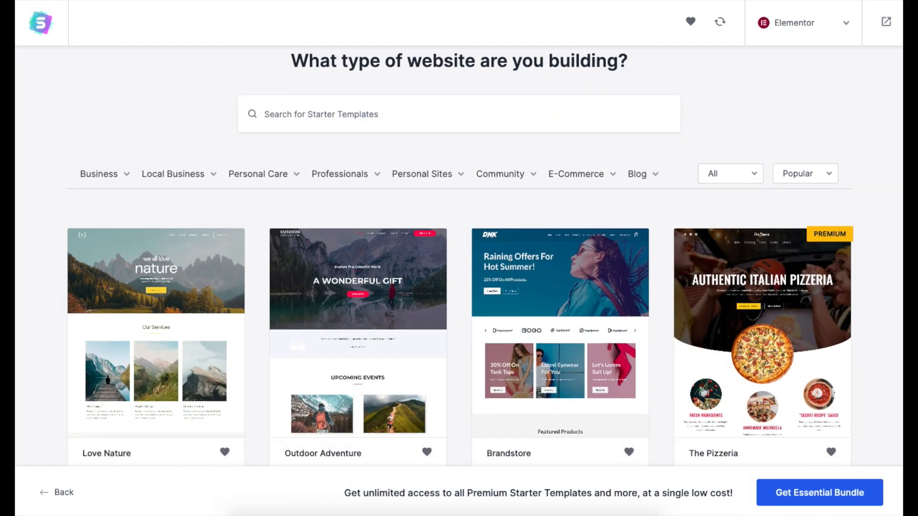
pyautogui.scroll(-5, 460, 270)
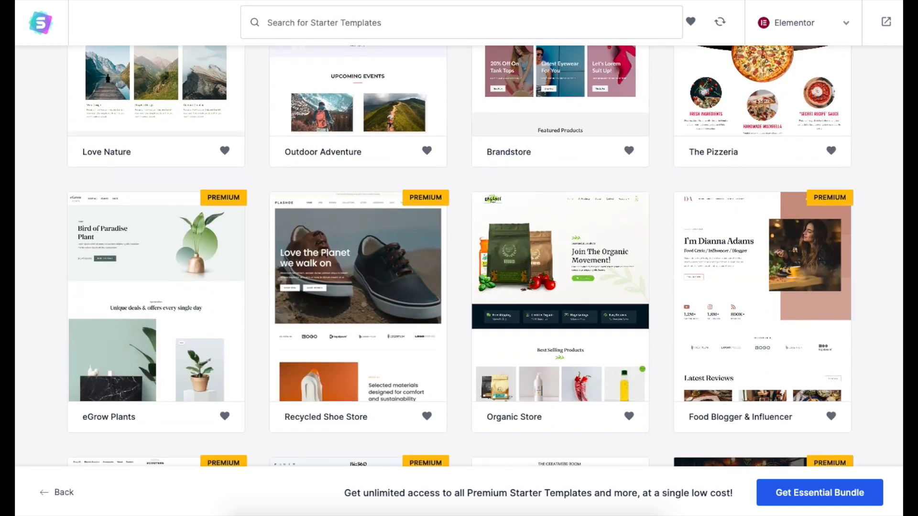
pyautogui.scroll(-6, 461, 257)
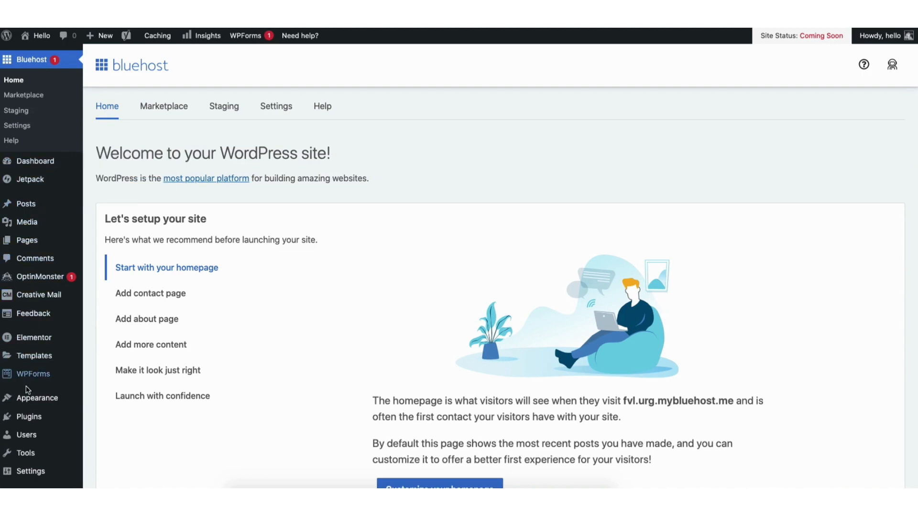
# Step: Go to the WordPress site's installed themes and open the directory for adding a new theme
pyautogui.moveTo(28, 402)
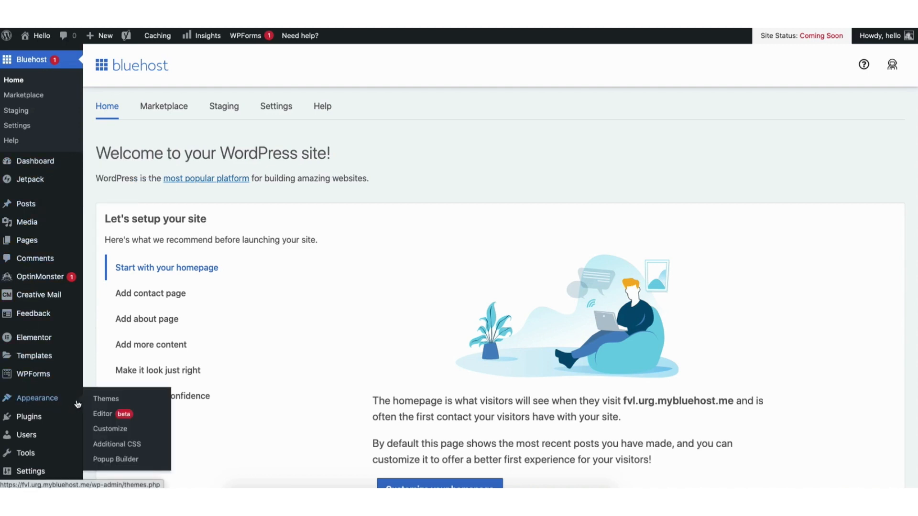
pyautogui.click(106, 402)
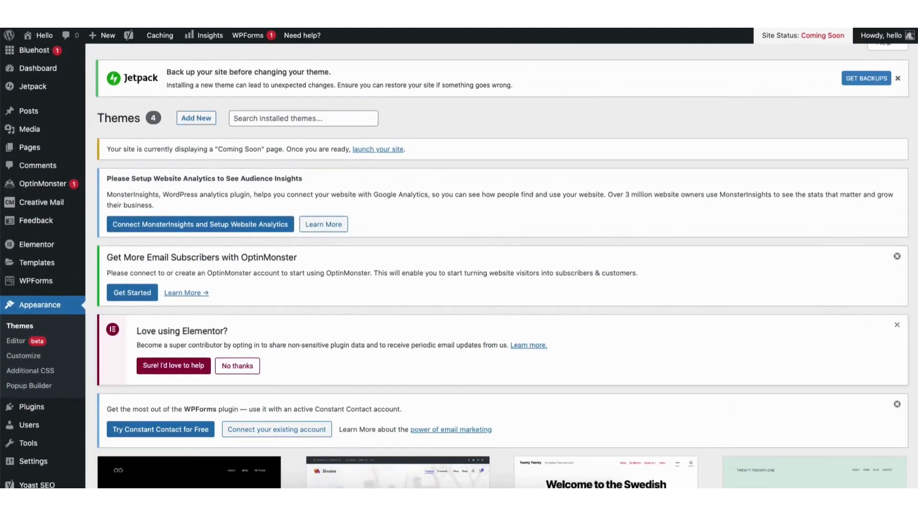
pyautogui.scroll(-4, 915, 196)
pyautogui.scroll(-5, 915, 196)
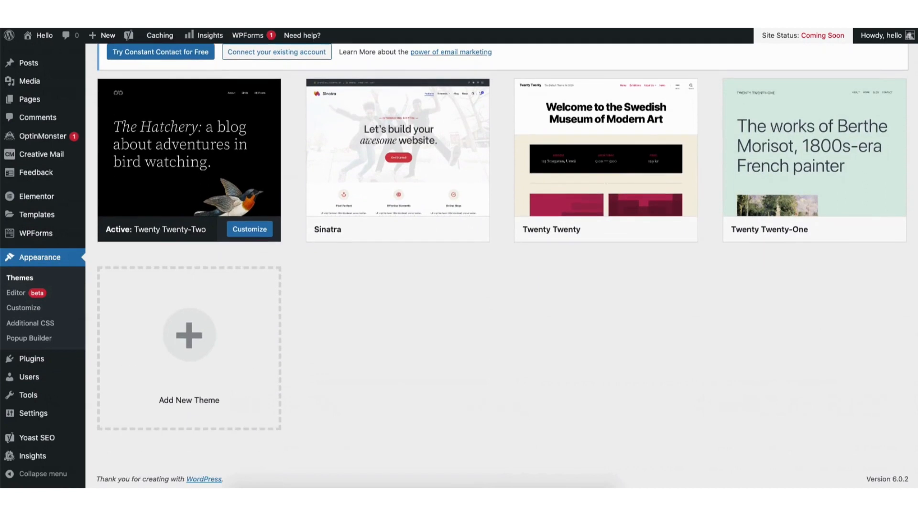
pyautogui.click(182, 352)
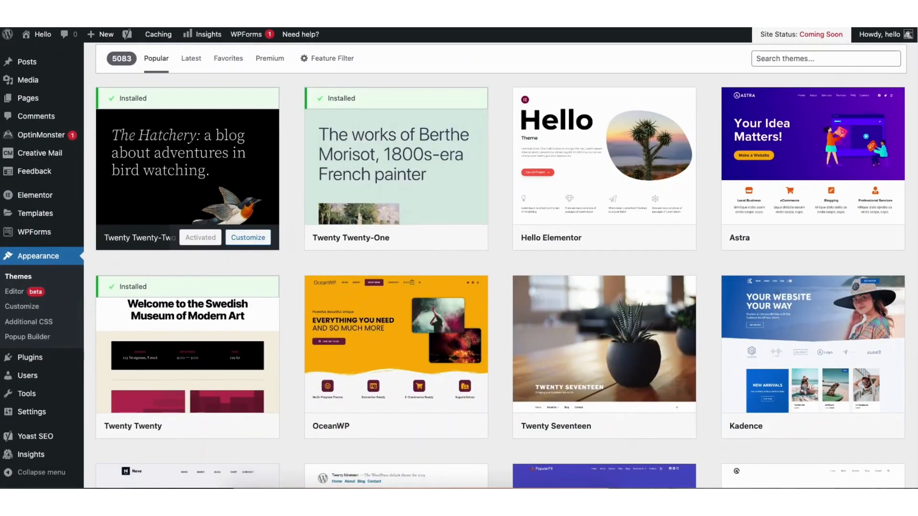
# Step: Look through the popular themes available to install
pyautogui.scroll(-6, 501, 265)
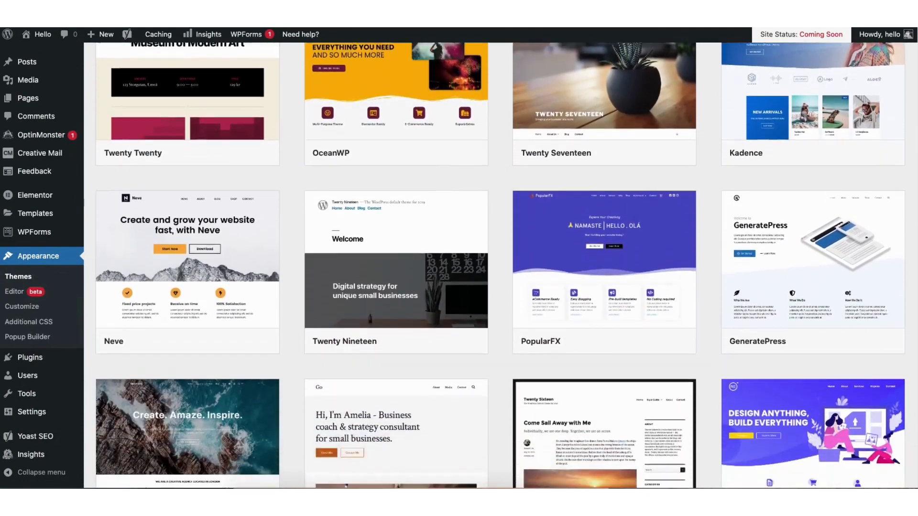
pyautogui.scroll(-7, 499, 266)
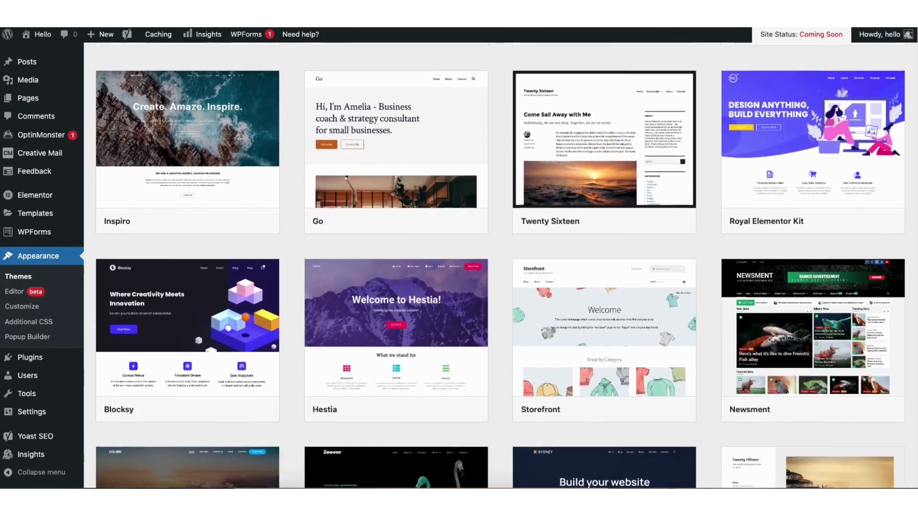
pyautogui.scroll(-7, 499, 265)
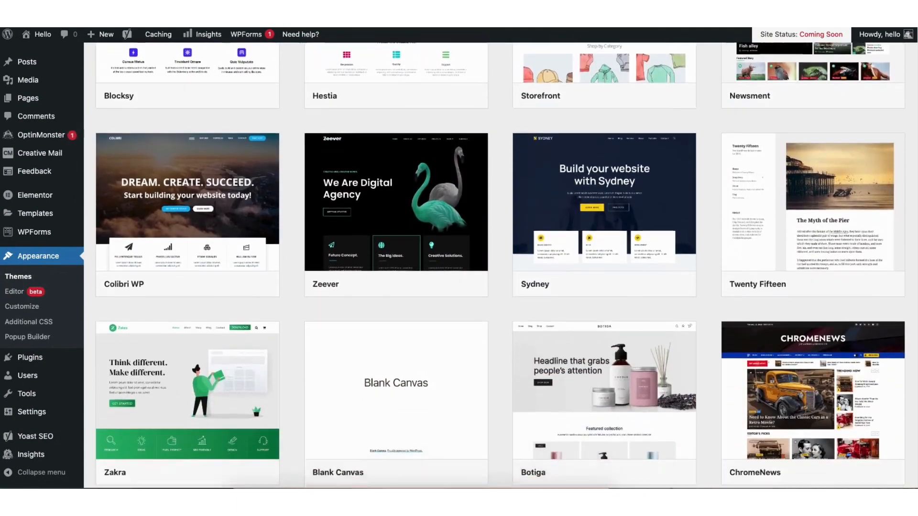
# Step: Look through more installable themes and the Elementor starter templates for examples of website designs
pyautogui.scroll(-5, 500, 265)
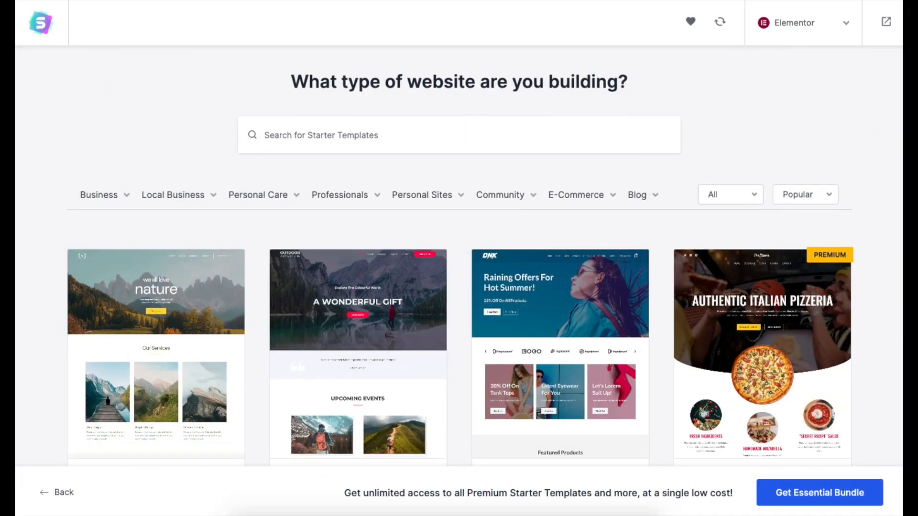
pyautogui.scroll(-6, 459, 258)
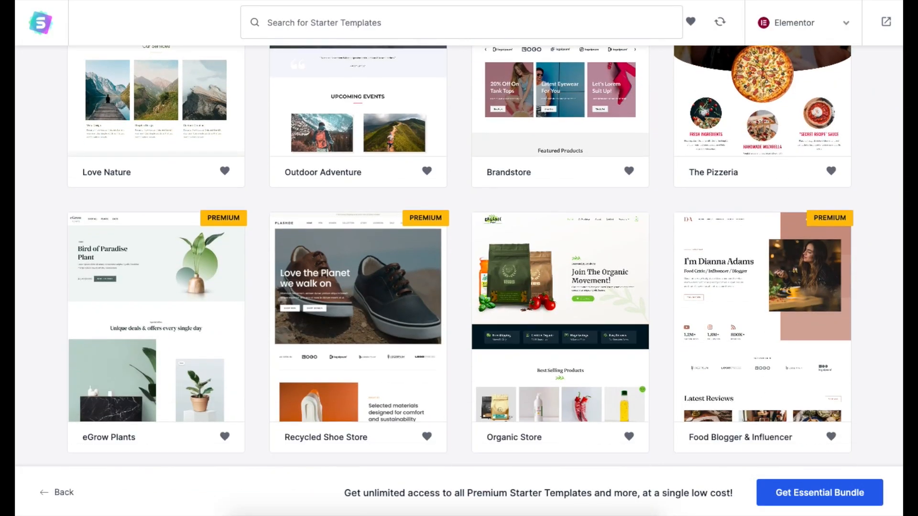
pyautogui.scroll(-2, 459, 258)
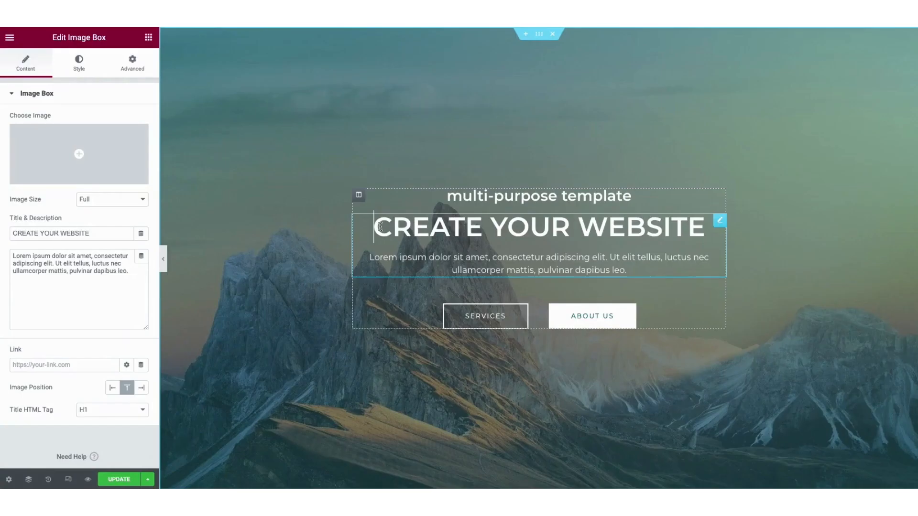
pyautogui.moveTo(374, 226); pyautogui.dragTo(705, 239)
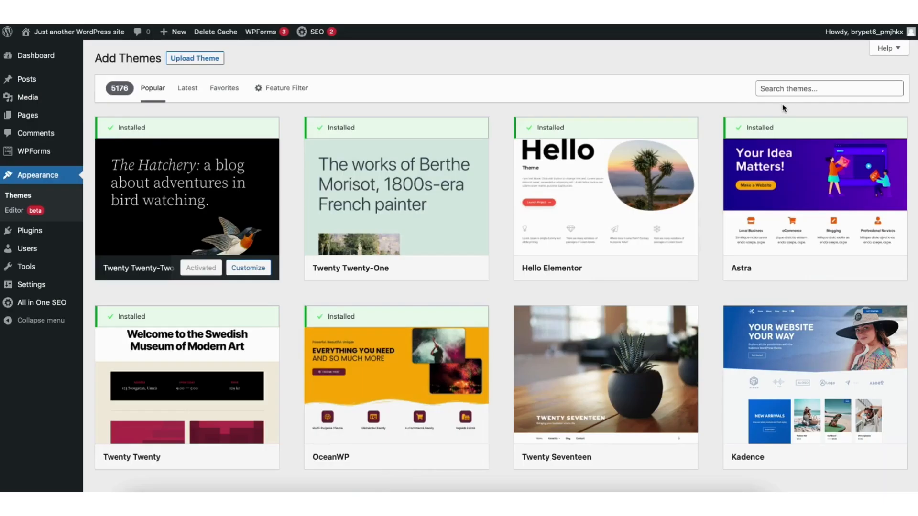
# Step: Search the theme directory for "astra", then install and activate the Astra theme
pyautogui.click(782, 89)
pyautogui.write('astra')
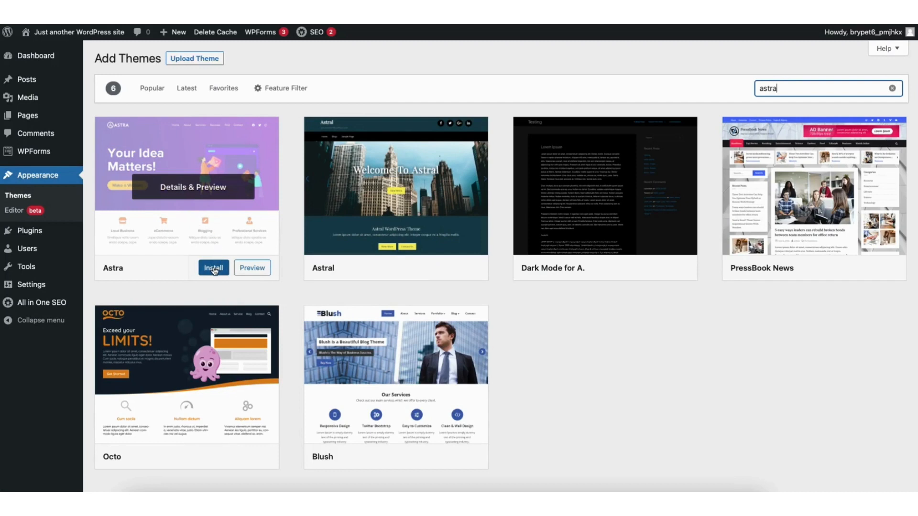
pyautogui.click(213, 269)
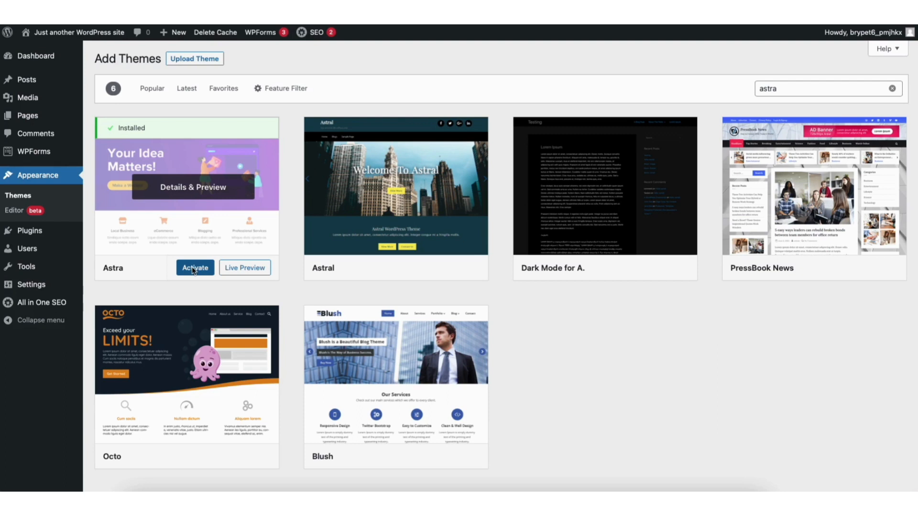
pyautogui.click(195, 269)
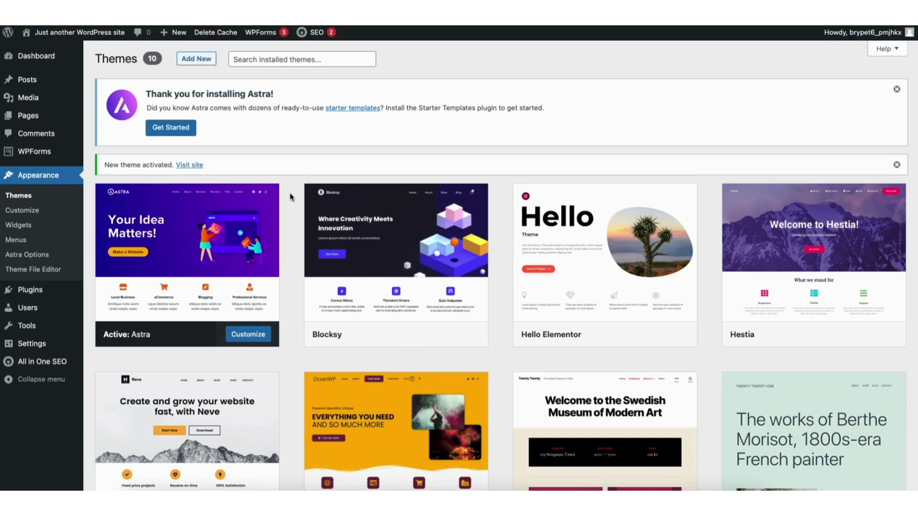
# Step: Find the Starter Templates plugin by Brainstorm Force by searching for "starter templates", then install and activate it
pyautogui.moveTo(35, 293)
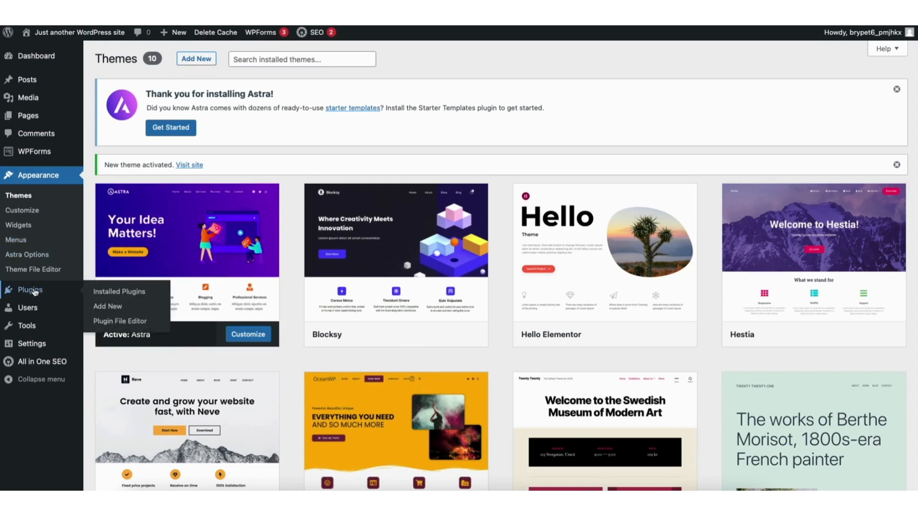
pyautogui.click(114, 305)
pyautogui.click(774, 162)
pyautogui.write('starter templates')
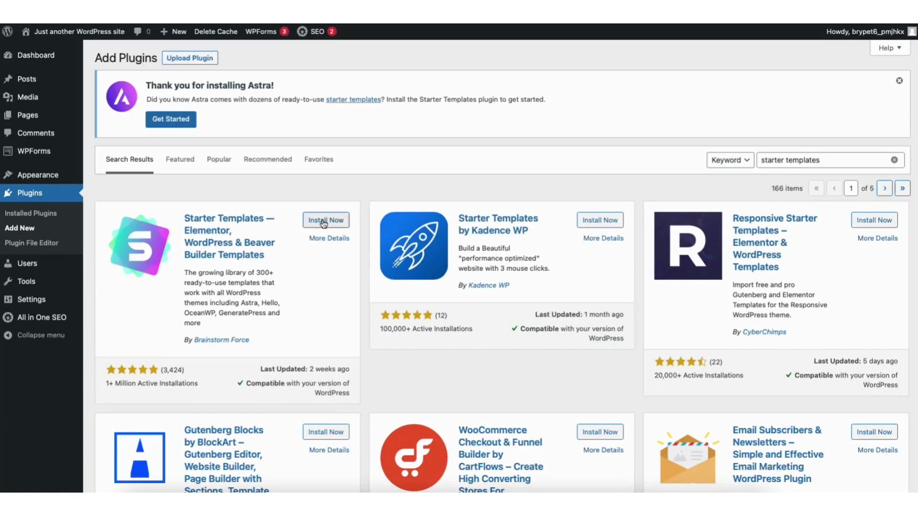
pyautogui.click(324, 222)
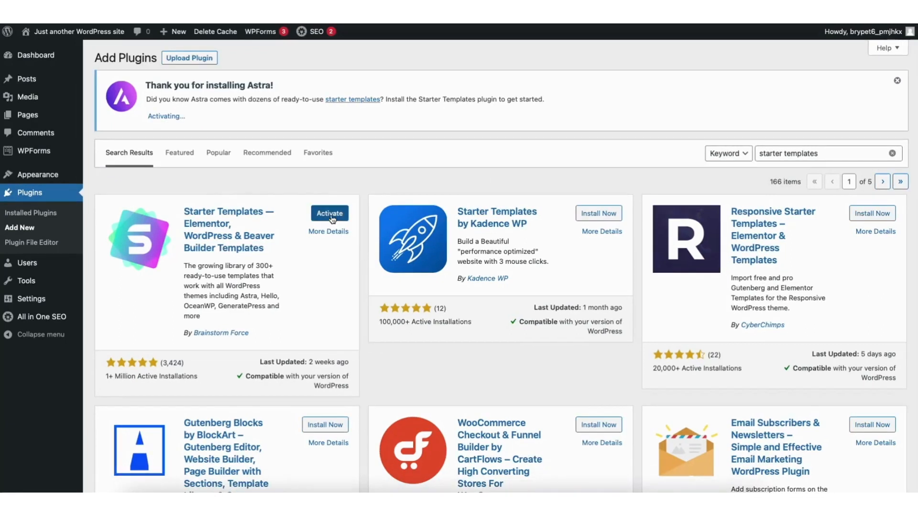
pyautogui.click(330, 215)
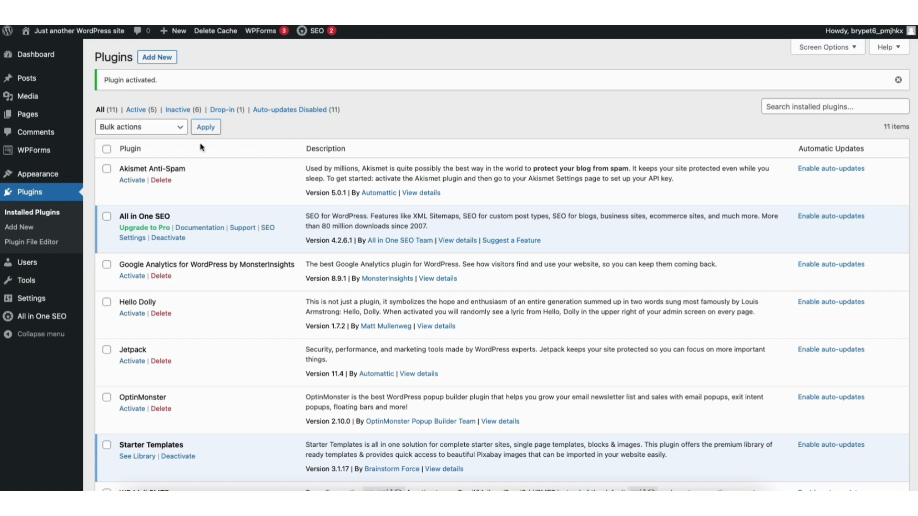
# Step: Open the Starter Templates library and look through the website designs available for Elementor
pyautogui.moveTo(36, 176)
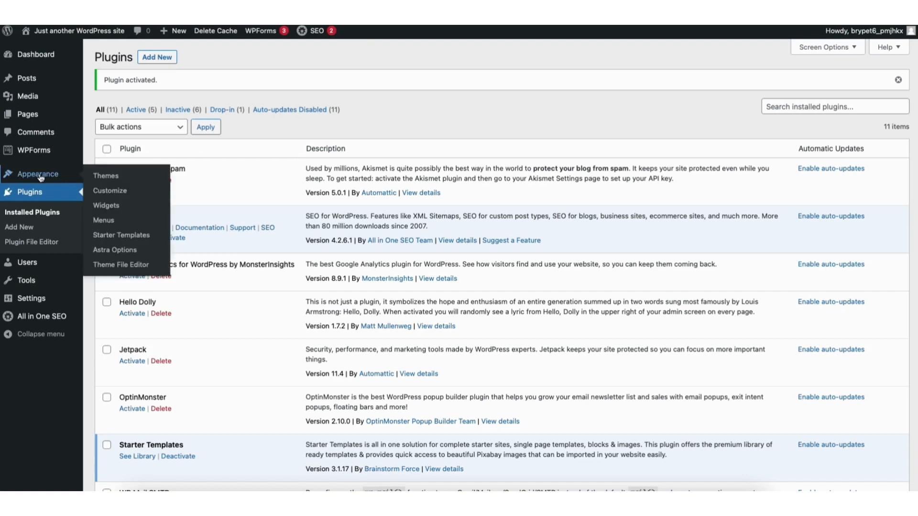
pyautogui.click(120, 234)
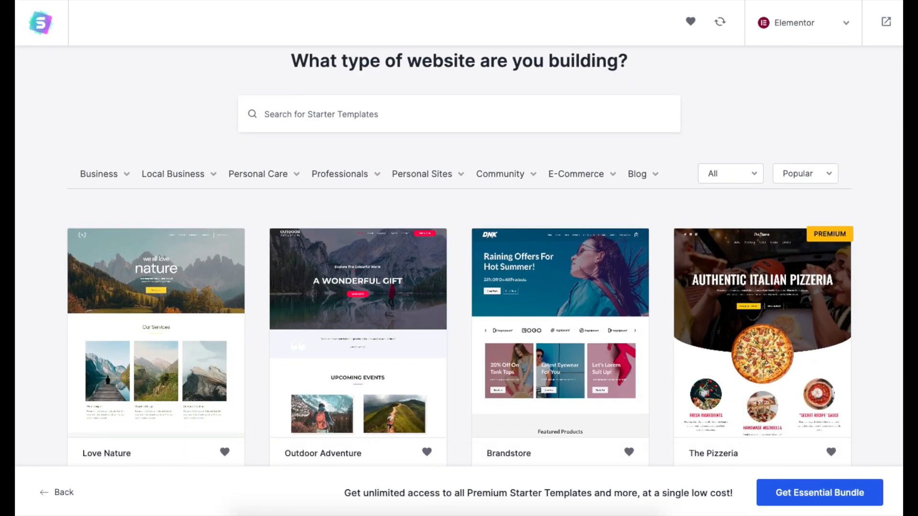
pyautogui.scroll(-7, 461, 256)
pyautogui.scroll(-7, 460, 256)
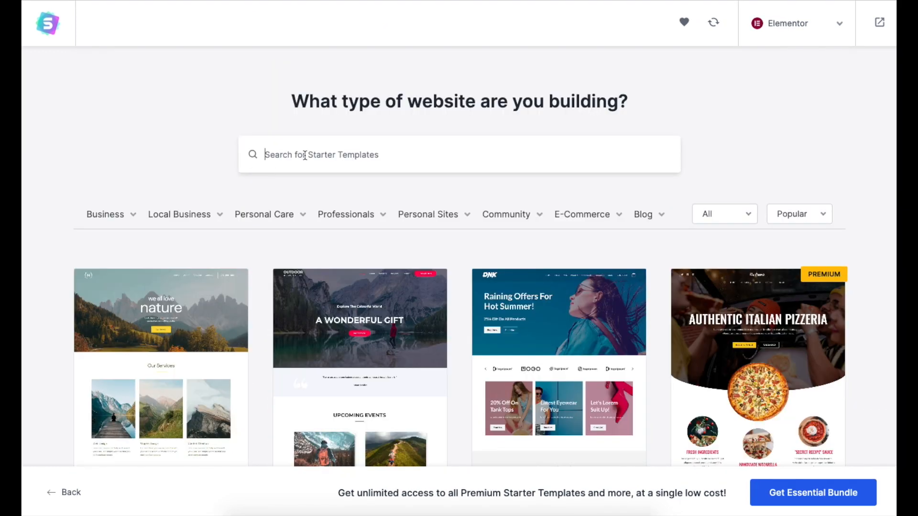
# Step: Search the starter templates for "photography" and look over the Local Business and Personal Care categories
pyautogui.click(301, 154)
pyautogui.write('photography')
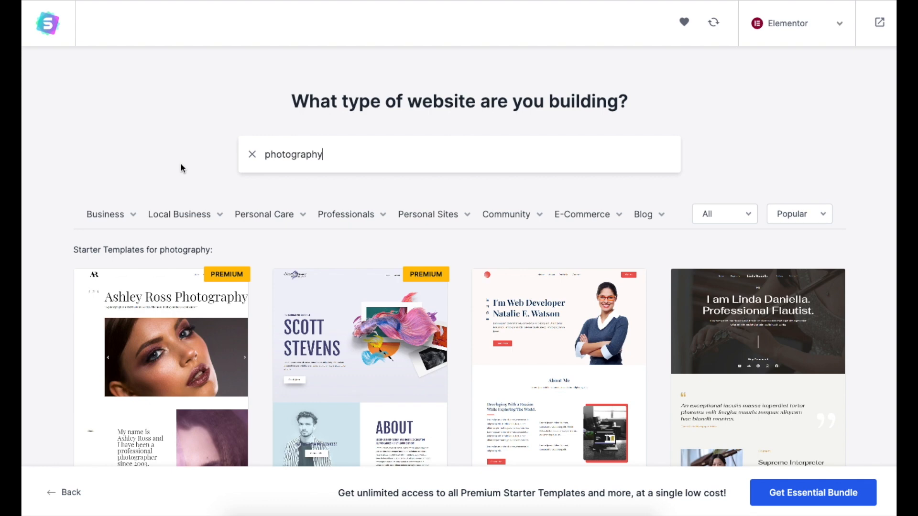
pyautogui.click(120, 216)
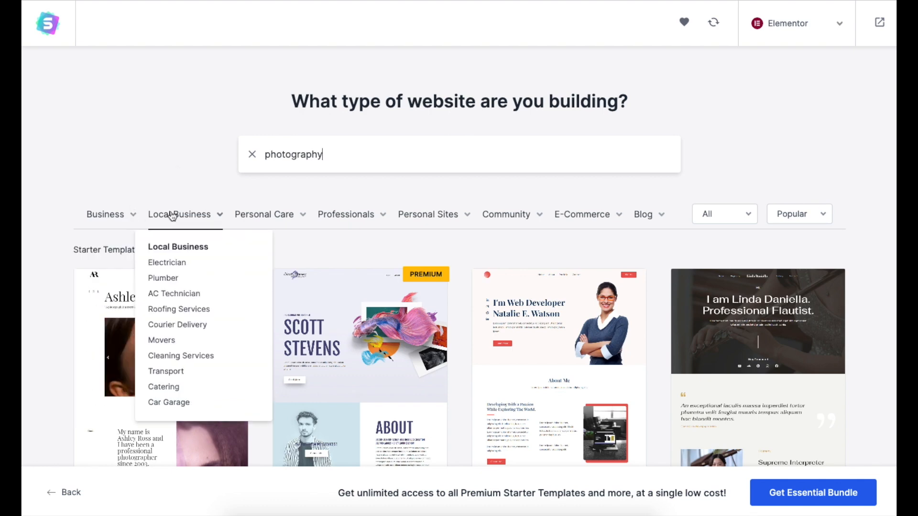
pyautogui.moveTo(261, 223)
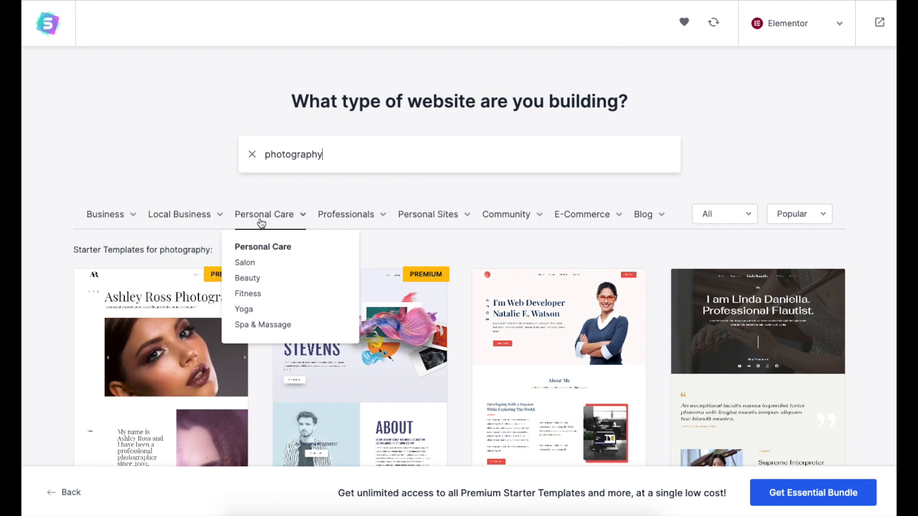
# Step: Preview the premium Photographer template down to its Services section, then close the preview
pyautogui.click(353, 368)
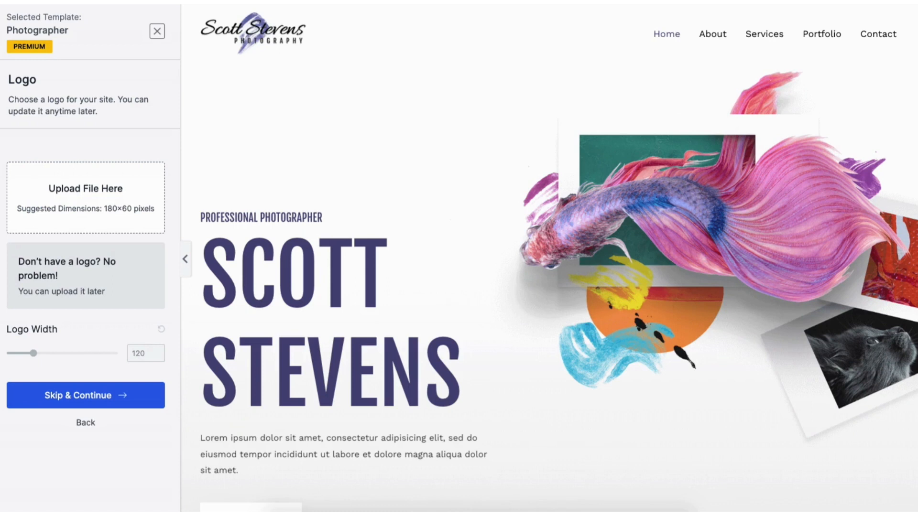
pyautogui.scroll(-13, 549, 258)
pyautogui.scroll(-8, 366, 259)
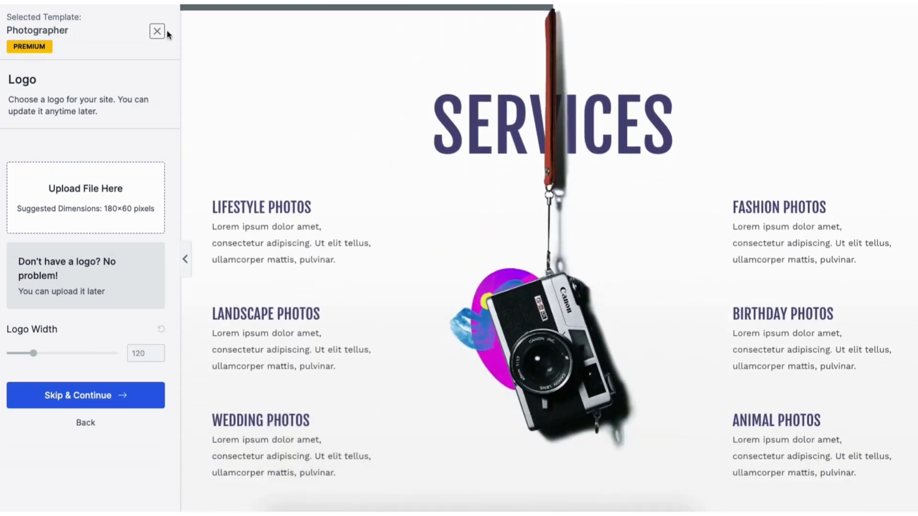
pyautogui.click(157, 32)
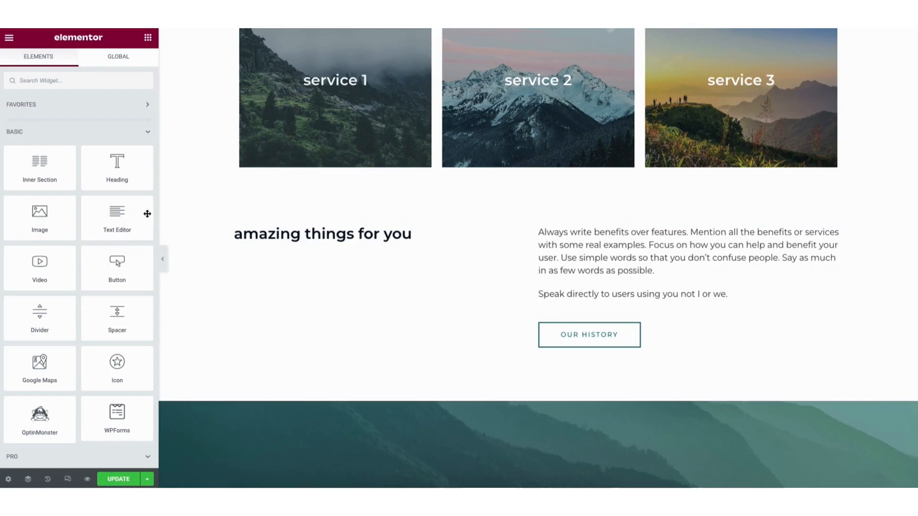
# Step: Place a Text Editor widget under the "amazing things for you" heading and select the CREATE YOUR WEBSITE title text
pyautogui.moveTo(123, 229); pyautogui.dragTo(280, 245)
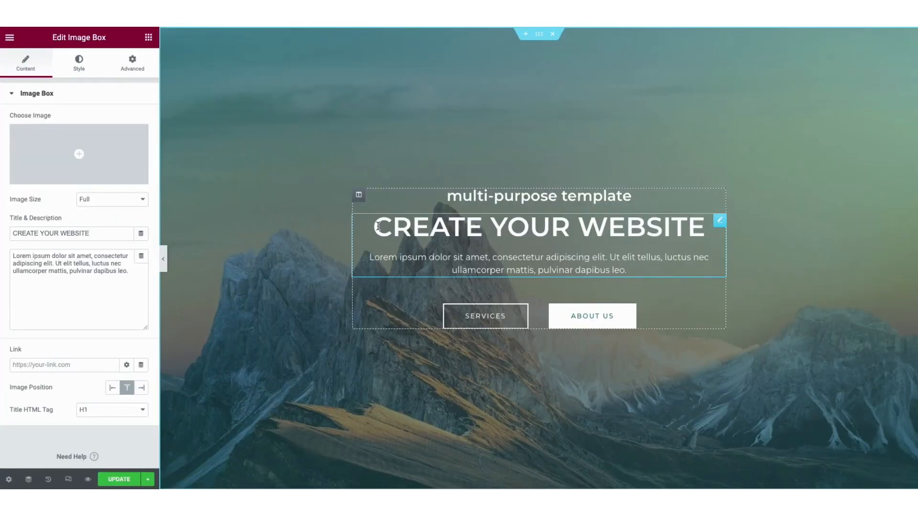
pyautogui.moveTo(374, 226); pyautogui.dragTo(699, 238)
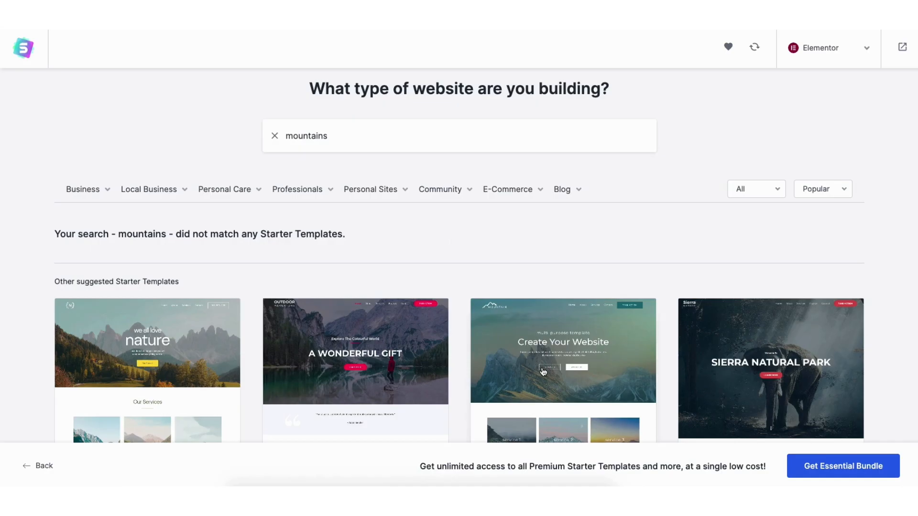
# Step: Build the website from the Mountain template, skipping the logo and keeping the default colors, Montserrat fonts and all import options
pyautogui.click(543, 371)
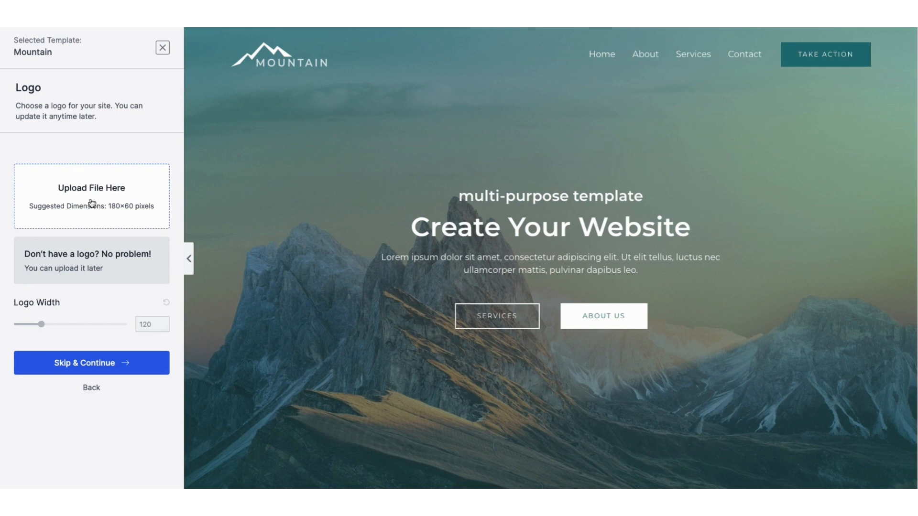
pyautogui.click(89, 363)
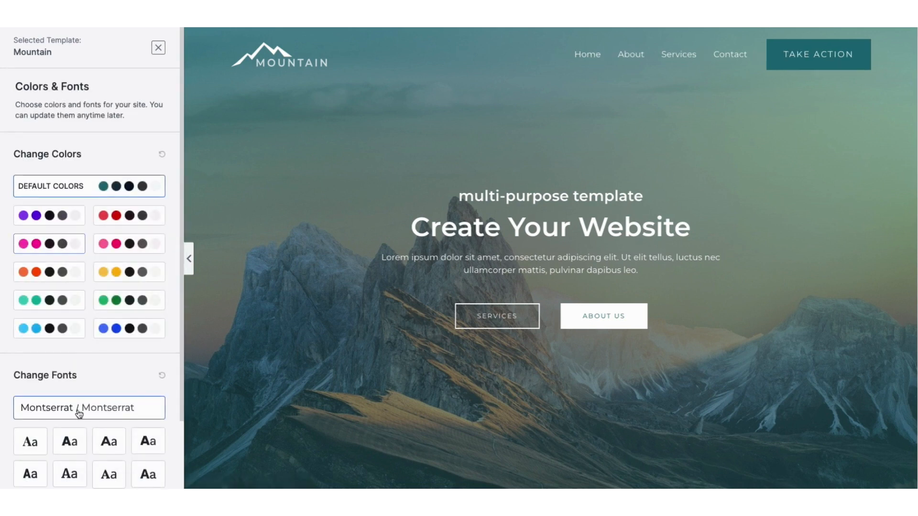
pyautogui.moveTo(180, 218); pyautogui.dragTo(182, 294)
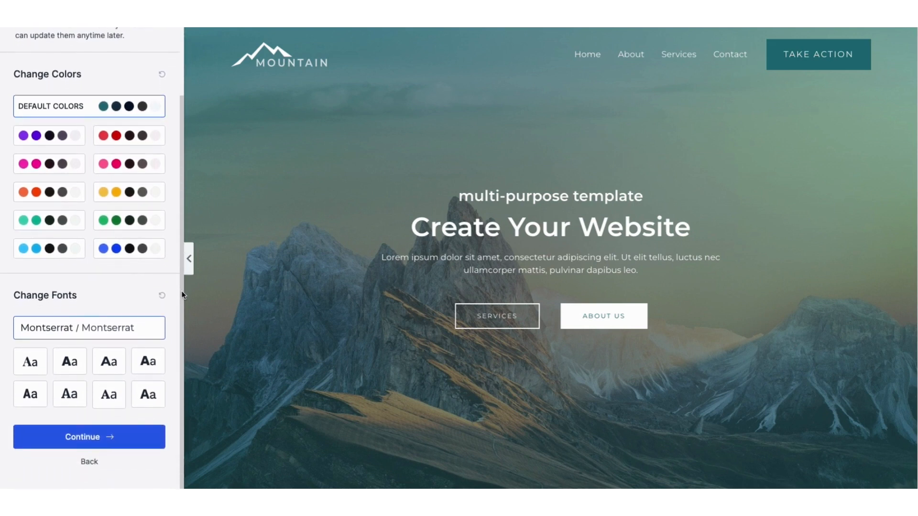
pyautogui.click(83, 437)
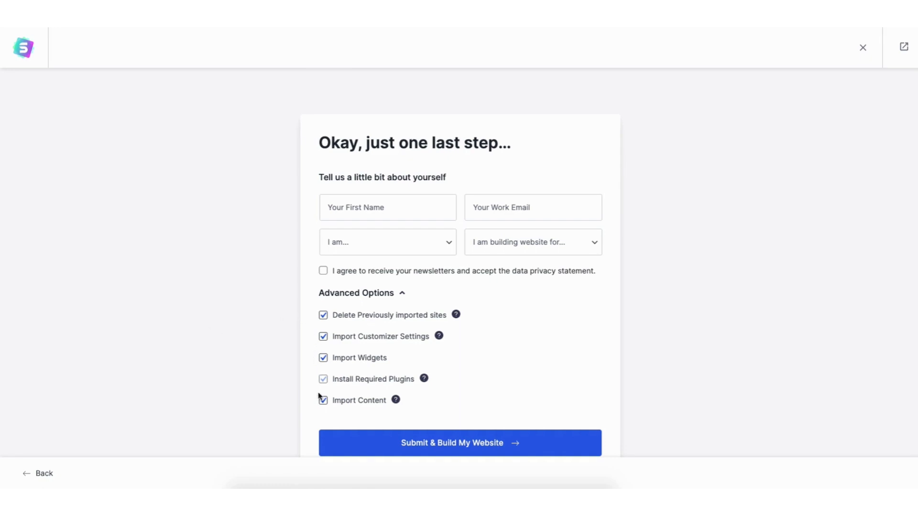
pyautogui.click(445, 444)
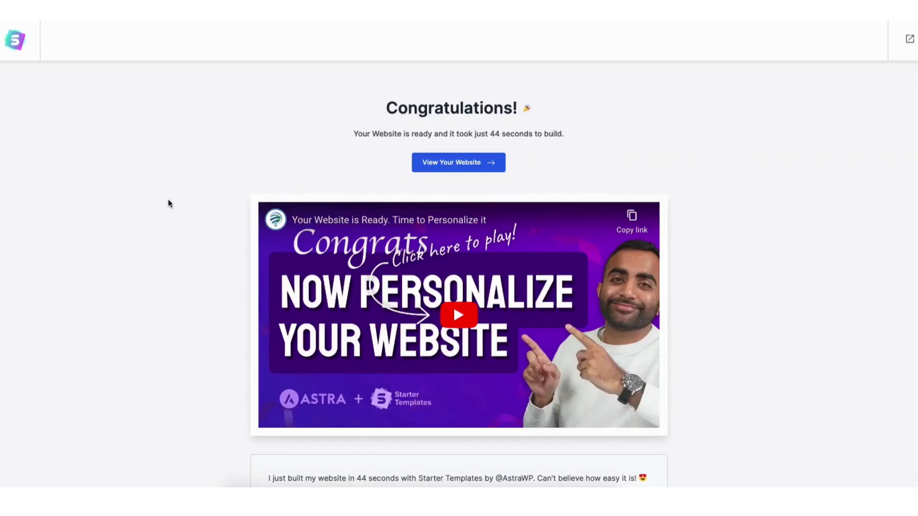
# Step: View the newly built website and look through its home page, from the hero banner past the Call To Action section
pyautogui.click(429, 165)
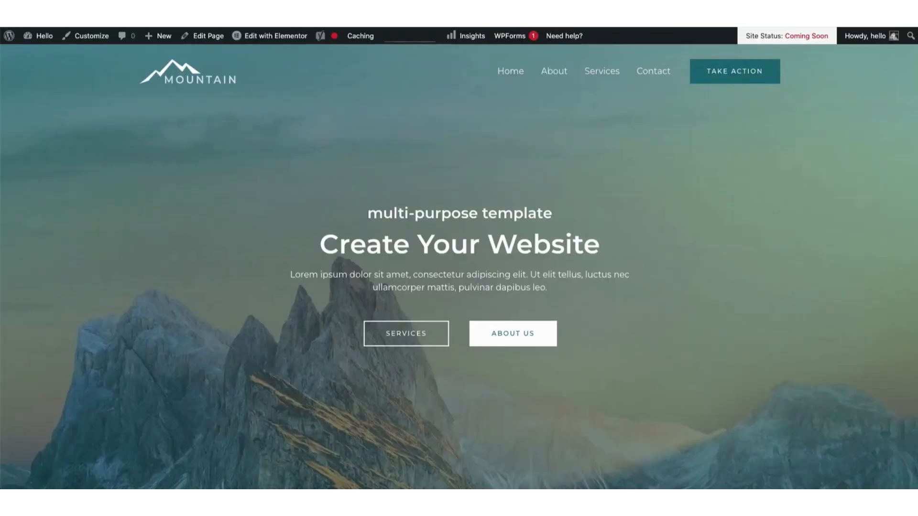
pyautogui.scroll(-5, 458, 268)
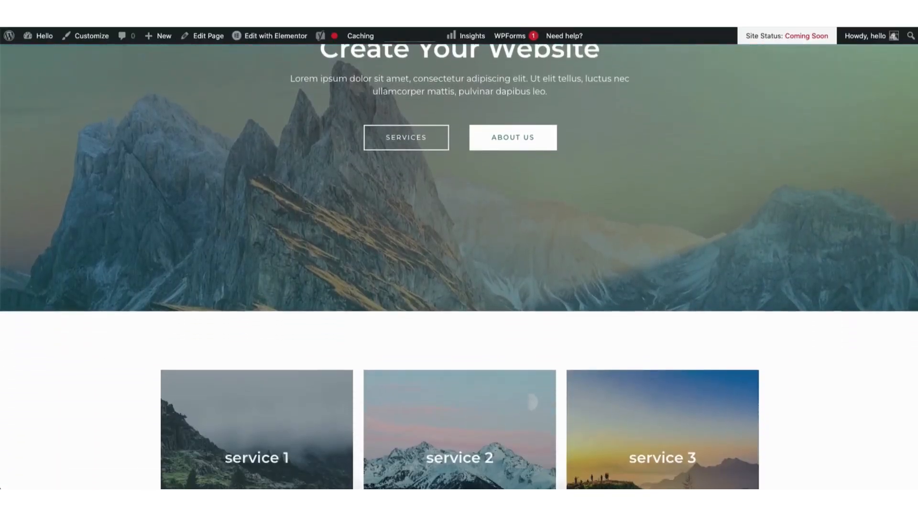
pyautogui.scroll(-8, 915, 203)
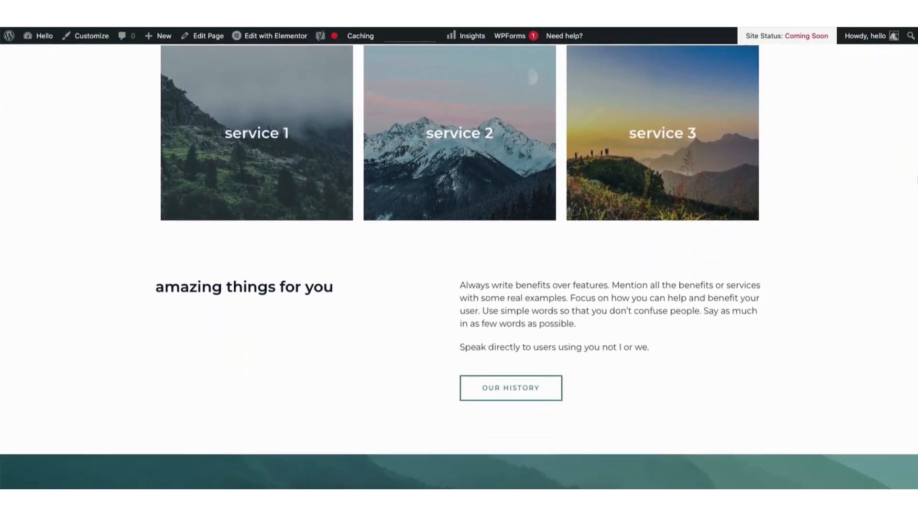
pyautogui.scroll(-6, 916, 203)
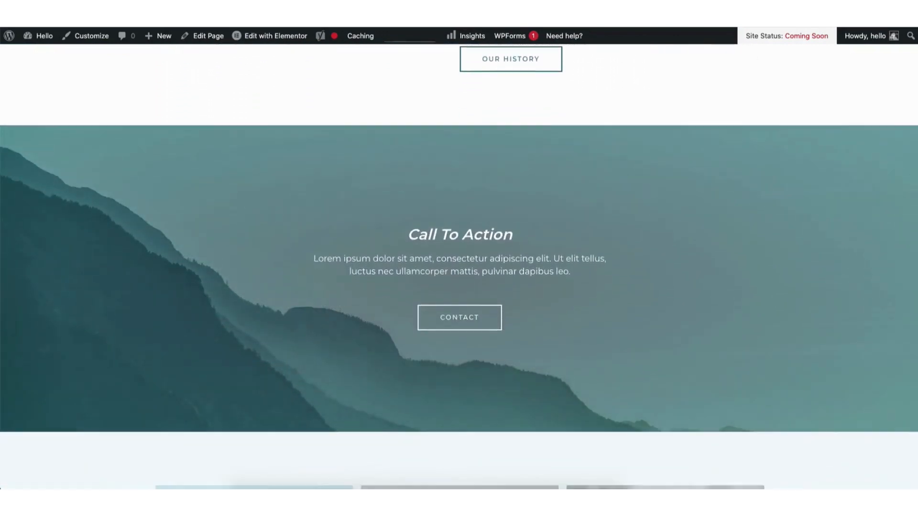
pyautogui.scroll(-2, 459, 268)
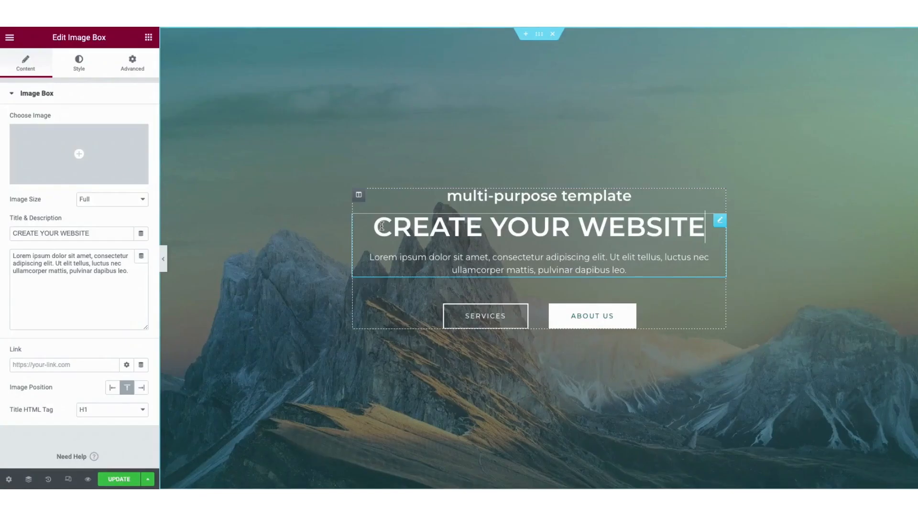
# Step: Replace the hero title CREATE YOUR WEBSITE with text beginning "MY"
pyautogui.moveTo(377, 228); pyautogui.dragTo(699, 238)
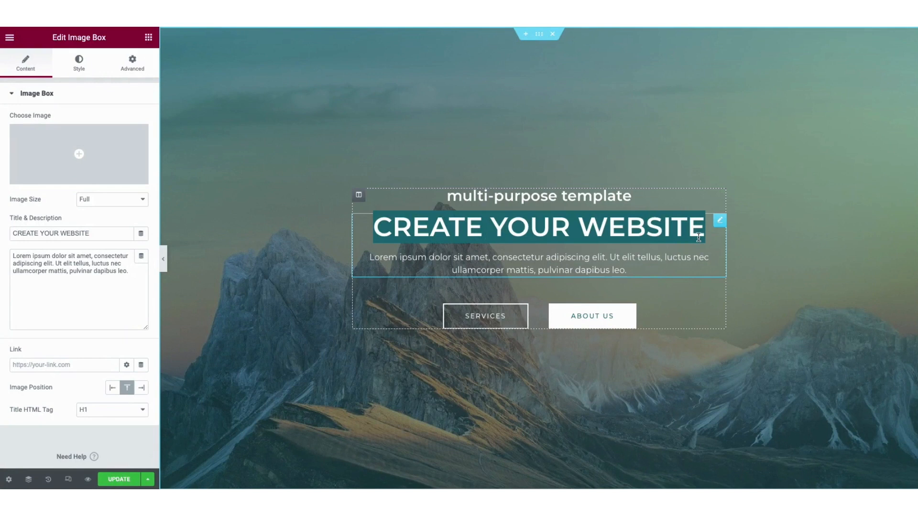
pyautogui.write('MY')
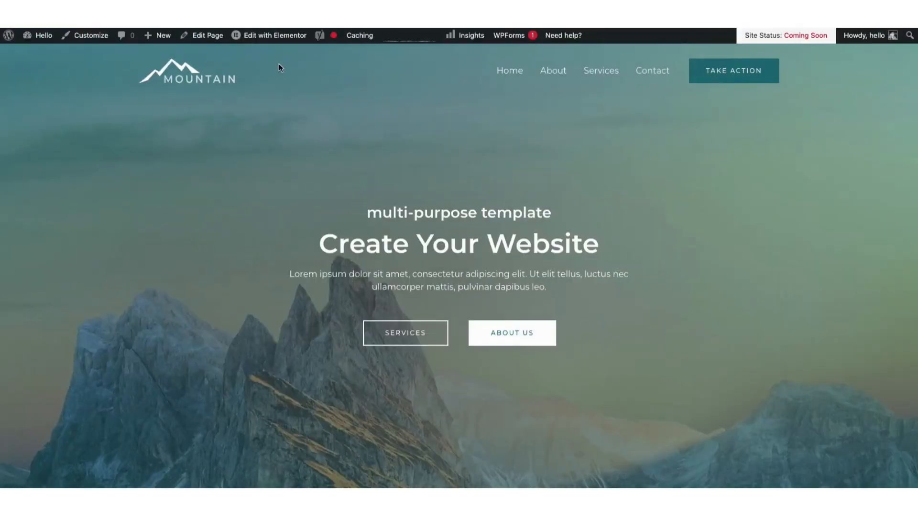
# Step: Open the website's home page for editing in Elementor
pyautogui.click(261, 36)
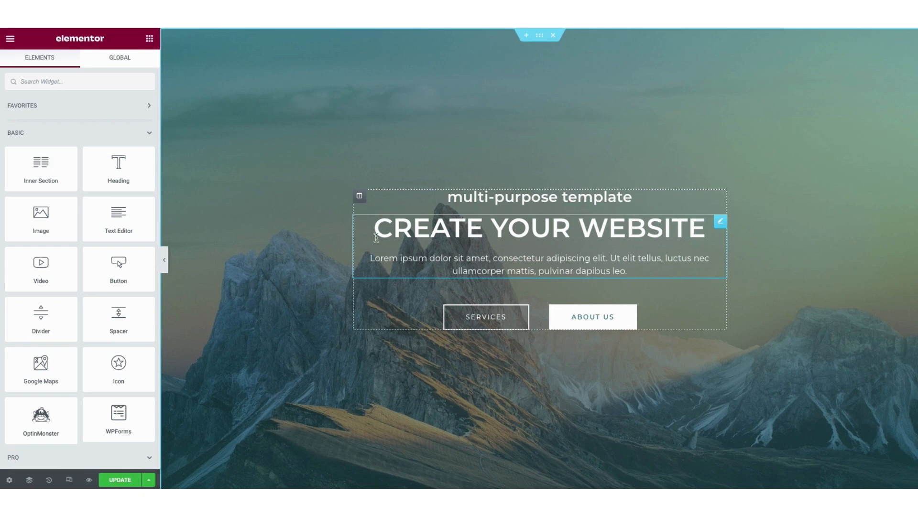
# Step: Replace the hero title CREATE YOUR WEBSITE with "MY DEMO WEBSITE"
pyautogui.click(402, 228)
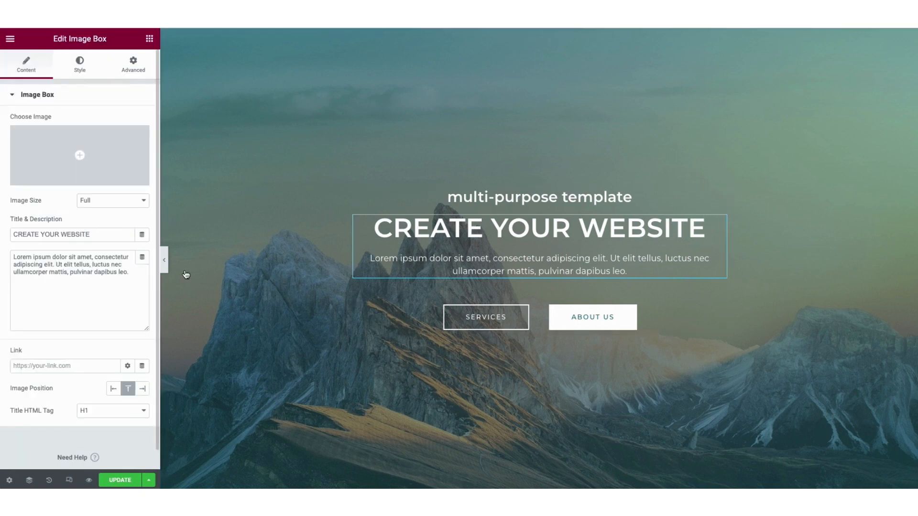
pyautogui.click(376, 229)
pyautogui.moveTo(376, 229); pyautogui.dragTo(698, 235)
pyautogui.press('BackSpace')
pyautogui.write('MY DEMO WEBSITE')
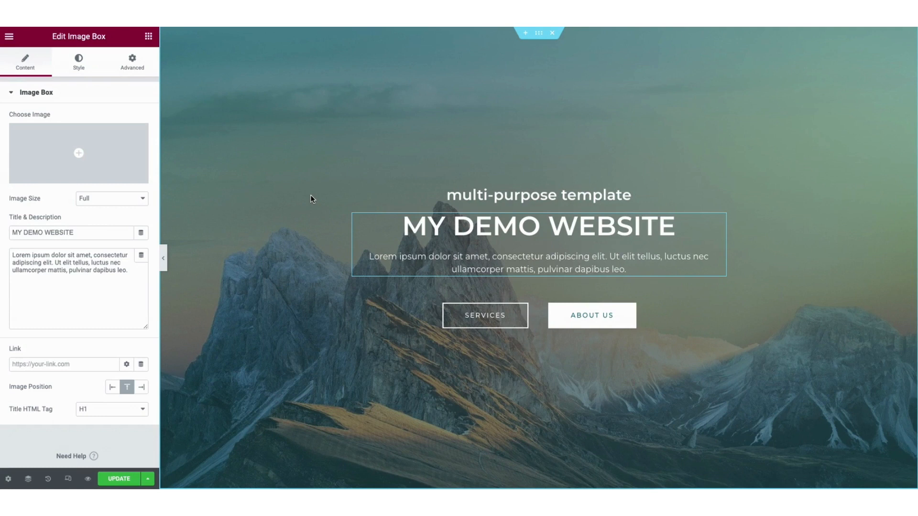
# Step: Look through the hero section's background style settings and the Media Library images available for it, keeping the current background
pyautogui.rightClick(311, 196)
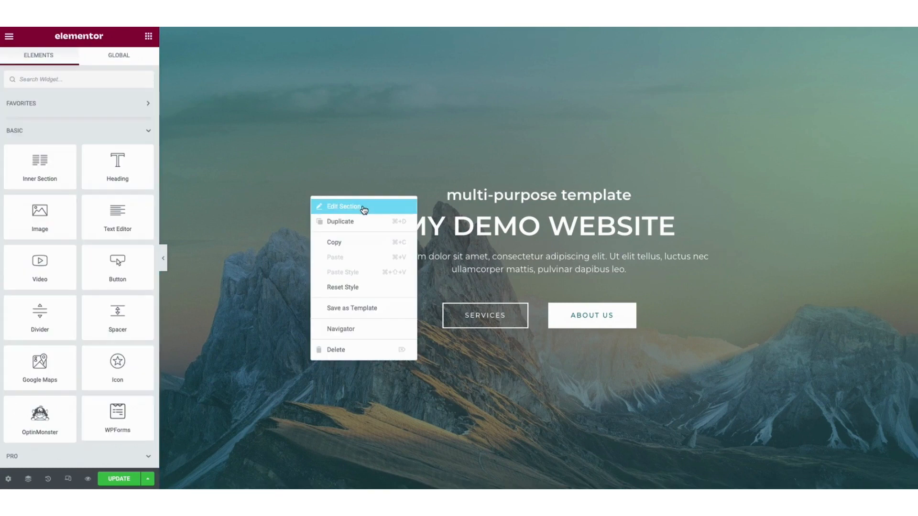
pyautogui.click(363, 209)
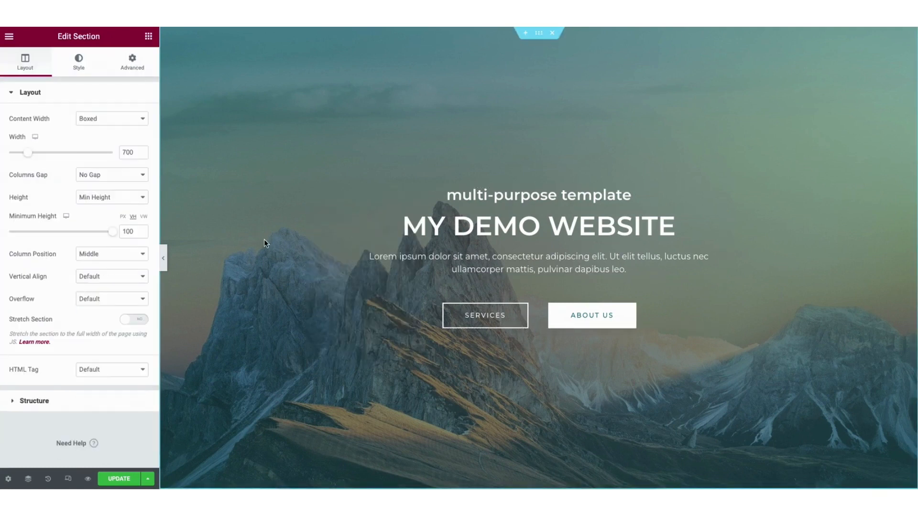
pyautogui.click(77, 63)
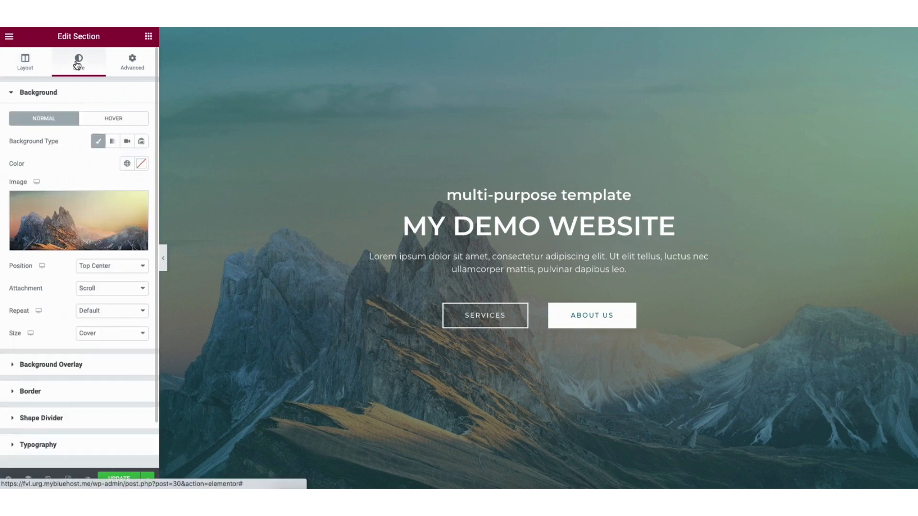
pyautogui.moveTo(96, 213)
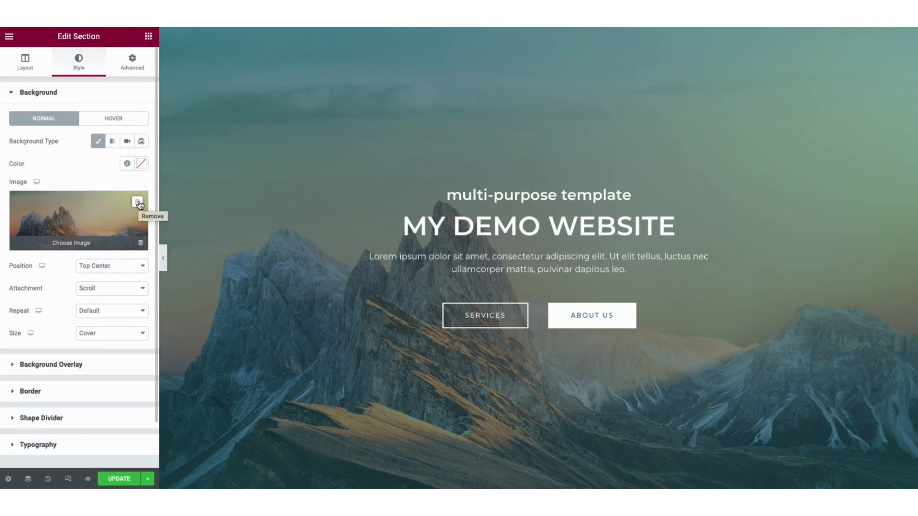
pyautogui.click(73, 242)
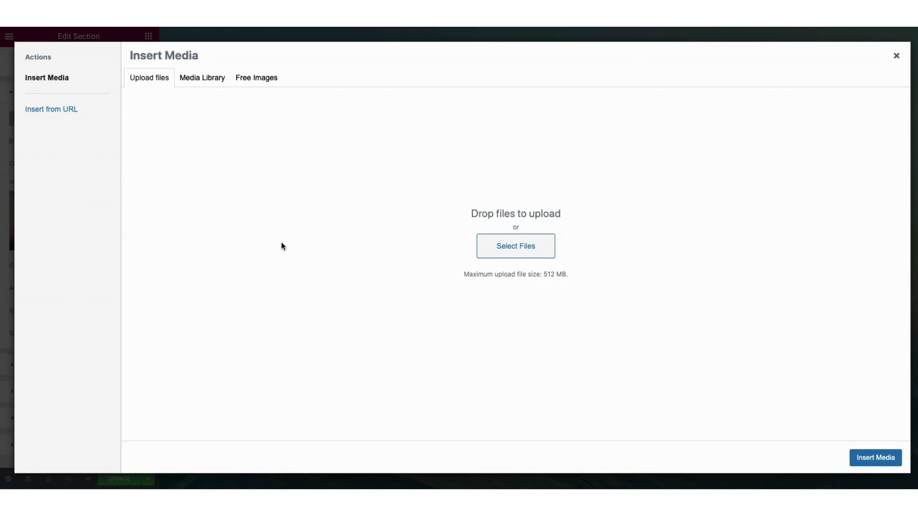
pyautogui.click(212, 80)
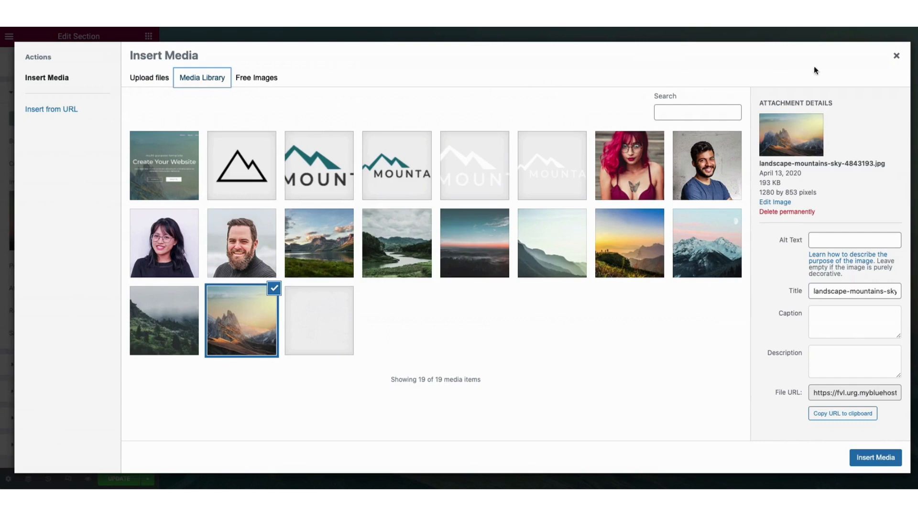
pyautogui.click(897, 57)
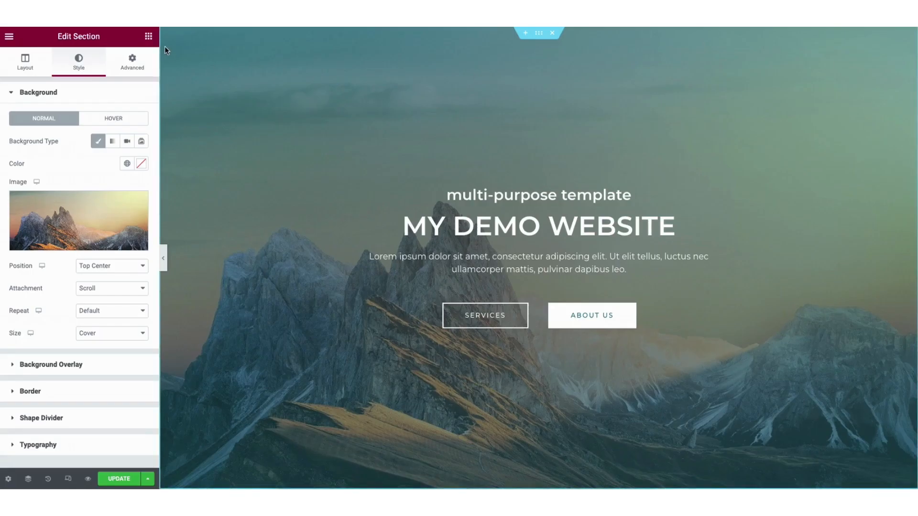
# Step: Add a Text Editor widget directly below the "amazing things for you" heading
pyautogui.click(149, 38)
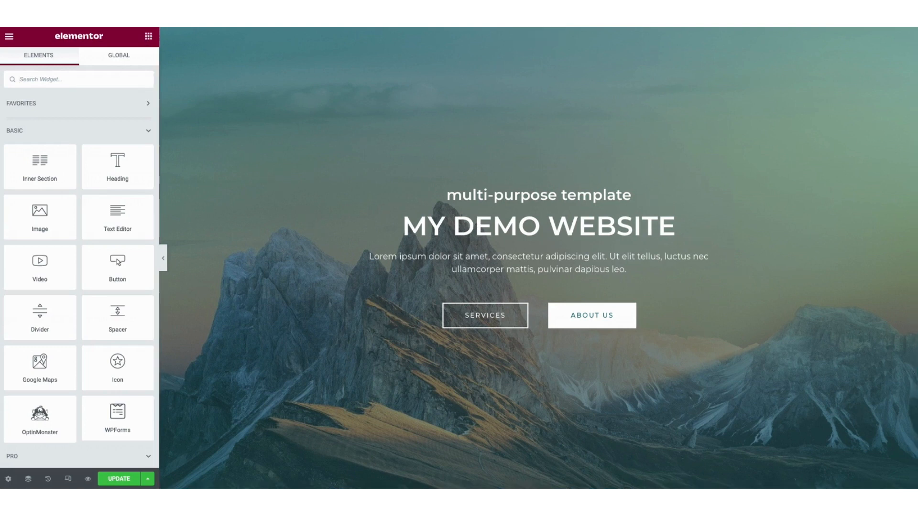
pyautogui.scroll(-15, 539, 258)
pyautogui.scroll(3, 193, 227)
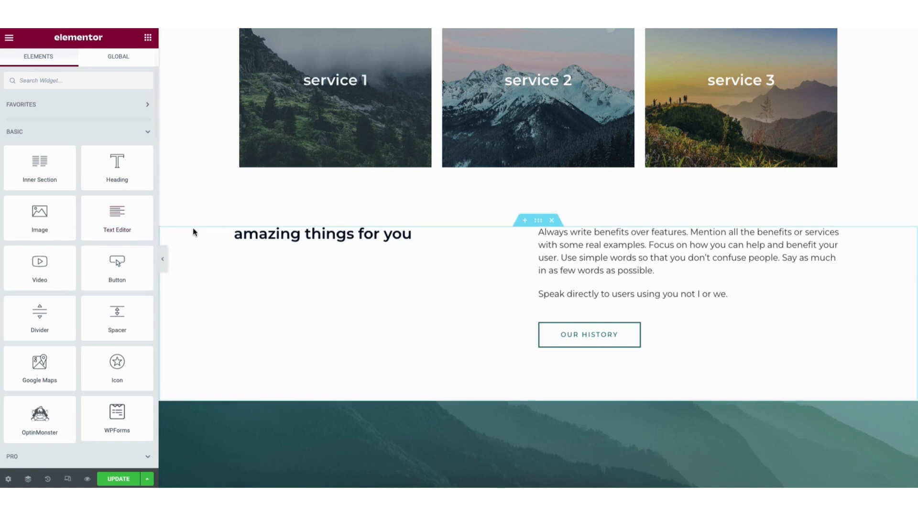
pyautogui.moveTo(120, 213); pyautogui.dragTo(280, 245)
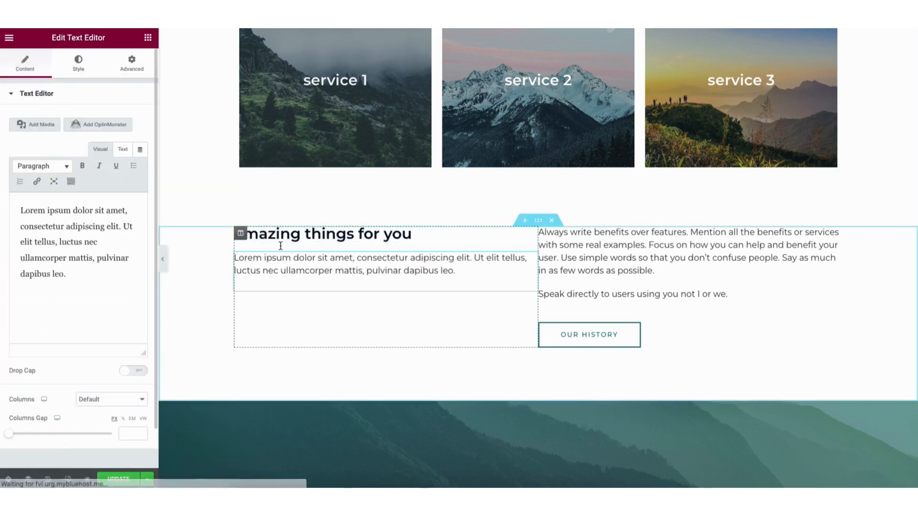
pyautogui.scroll(-1, 299, 318)
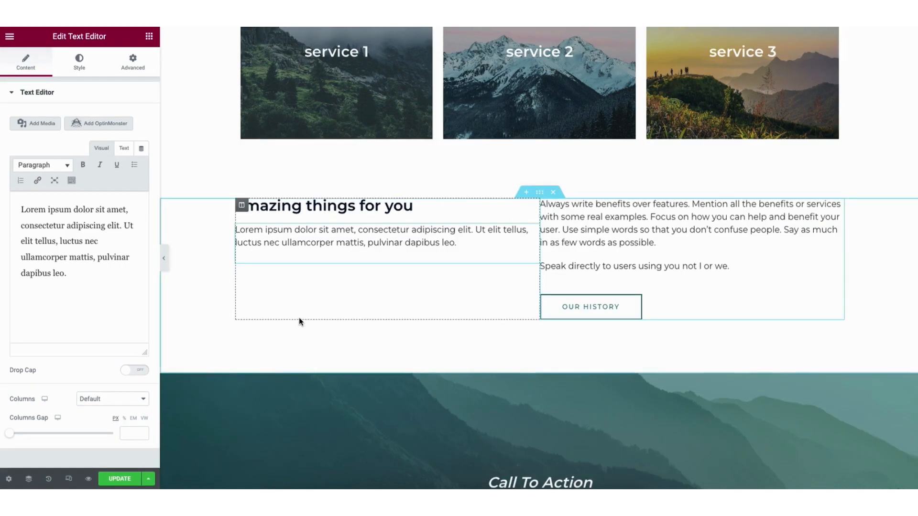
# Step: Duplicate the lorem ipsum text block under "amazing things for you" and keep the copy in the same column below the original
pyautogui.rightClick(308, 239)
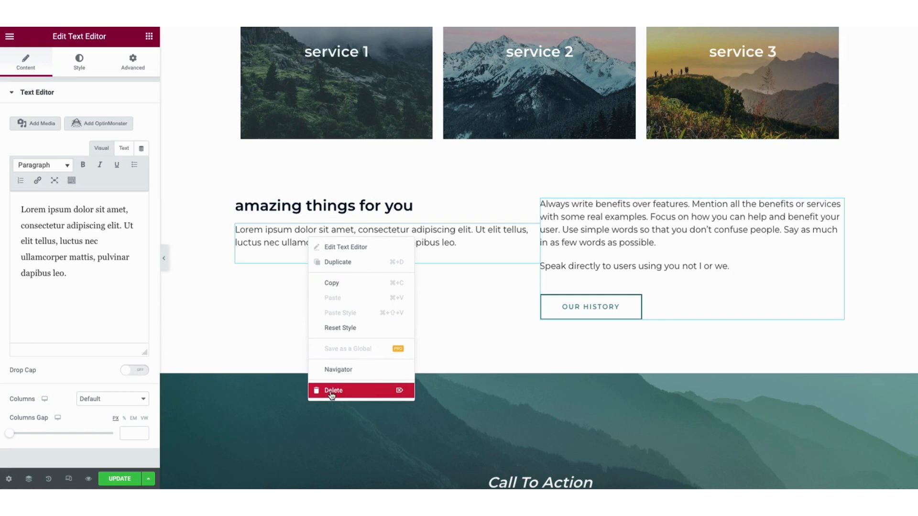
pyautogui.click(337, 265)
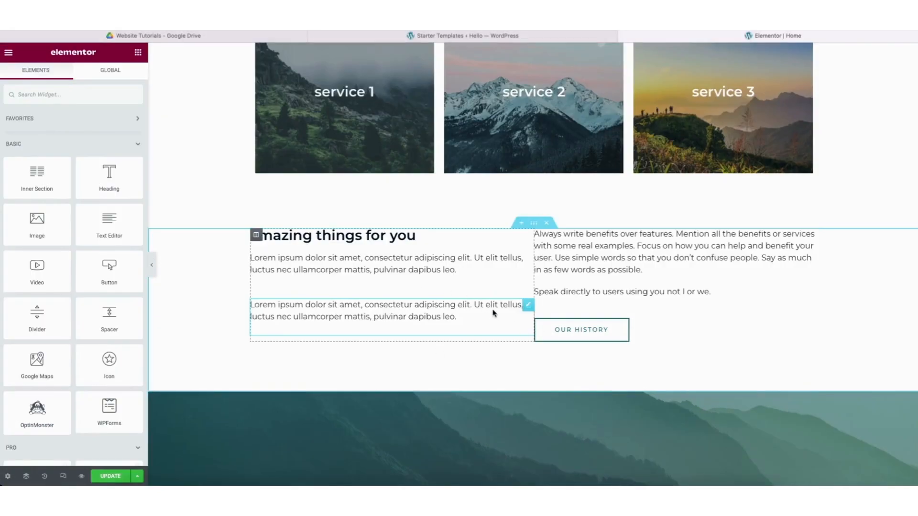
pyautogui.moveTo(552, 327); pyautogui.dragTo(354, 290)
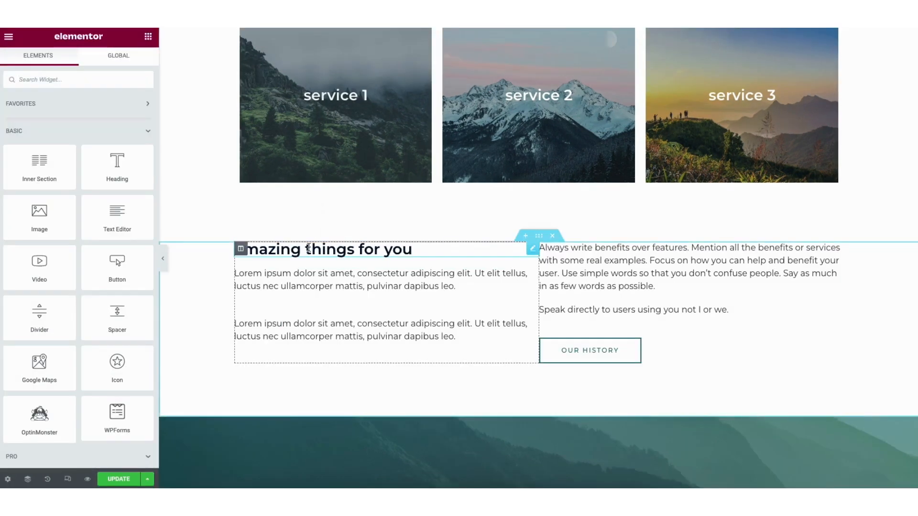
# Step: Examine the content, text style and typography options of the "amazing things for you" heading
pyautogui.click(308, 248)
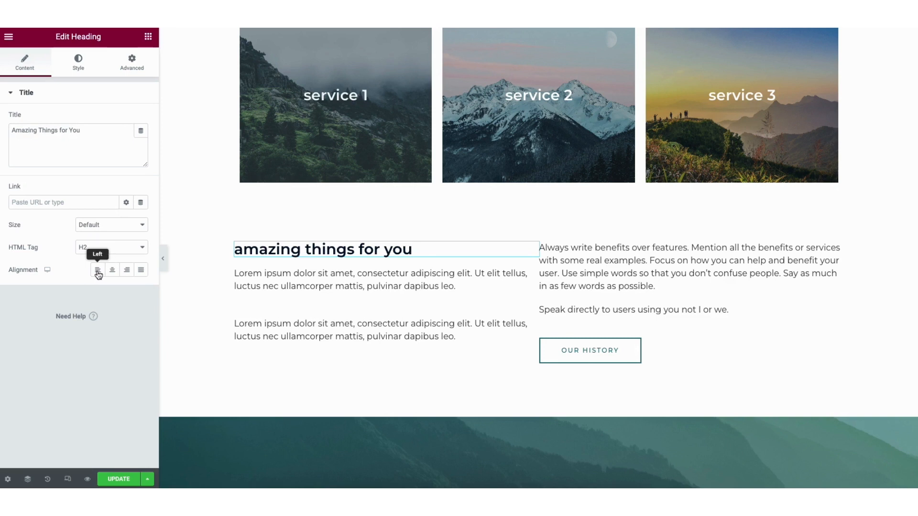
pyautogui.click(79, 64)
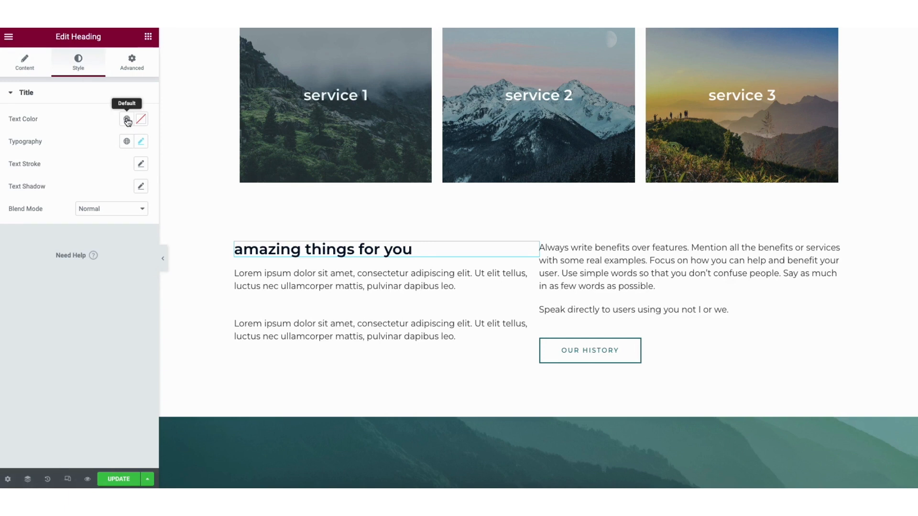
pyautogui.click(140, 143)
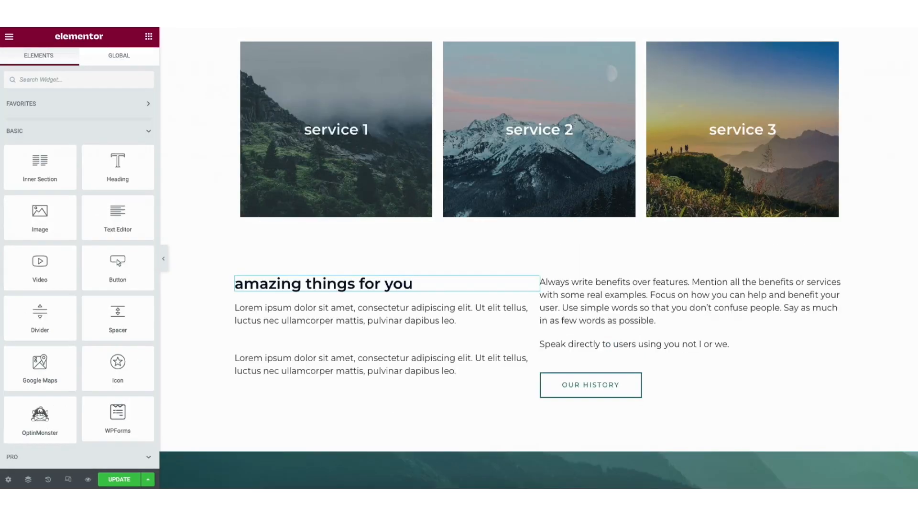
# Step: Add a section with two equal columns above the footer and place a Heading widget in its first column
pyautogui.scroll(-20, 534, 287)
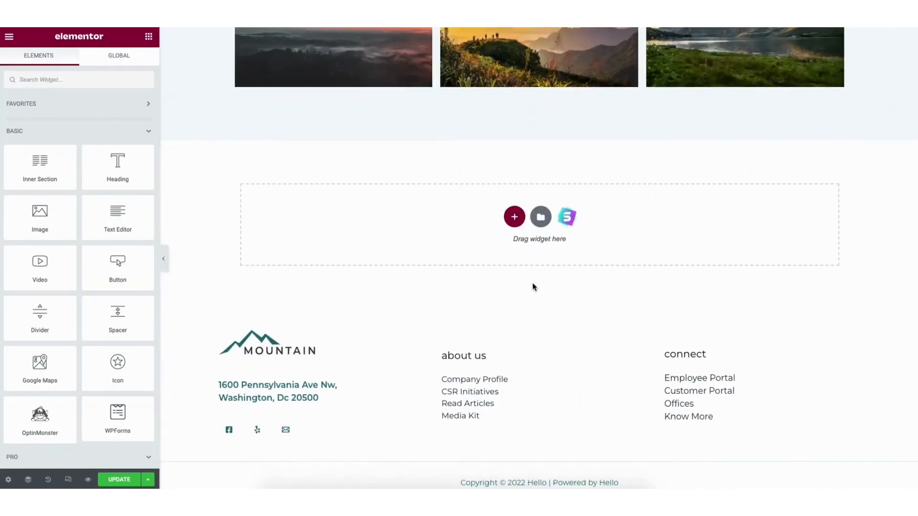
pyautogui.click(514, 218)
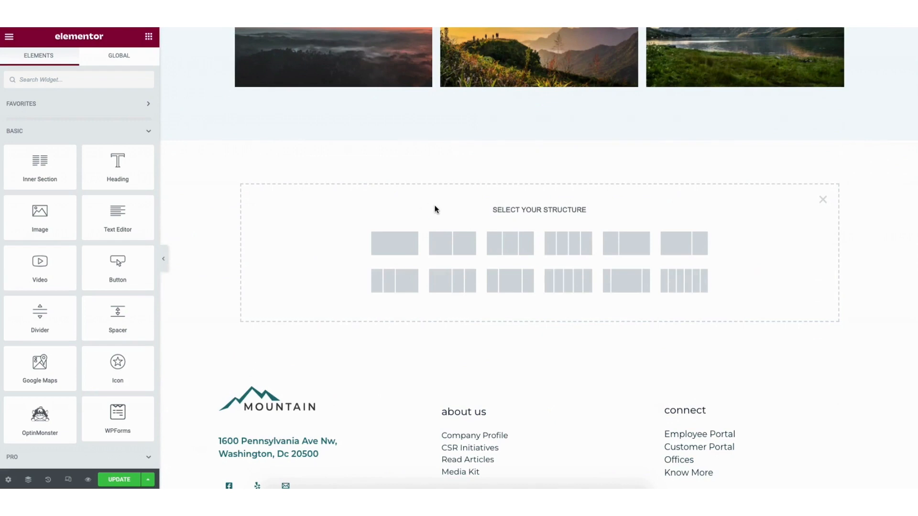
pyautogui.click(454, 249)
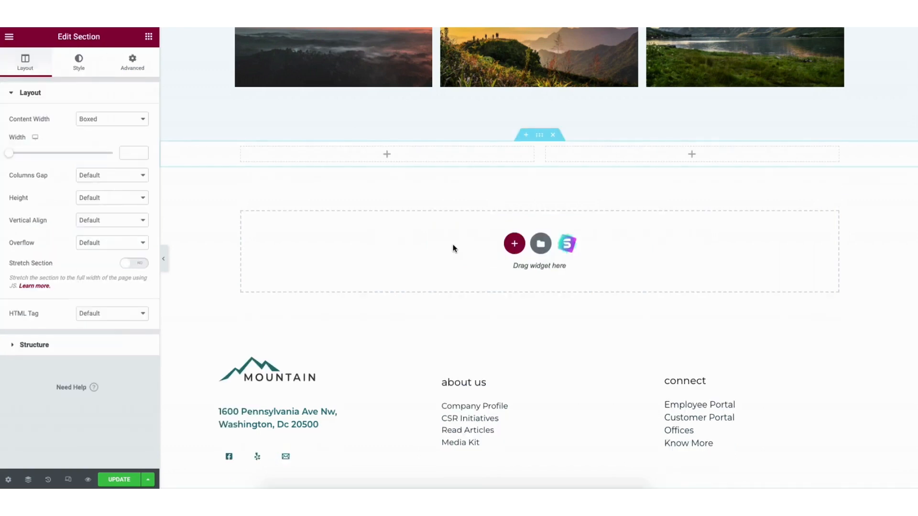
pyautogui.moveTo(119, 167); pyautogui.dragTo(398, 151)
# Step: Insert the dark two-column "frequently asked questions" block from the Elementor library at the end of the page
pyautogui.click(543, 243)
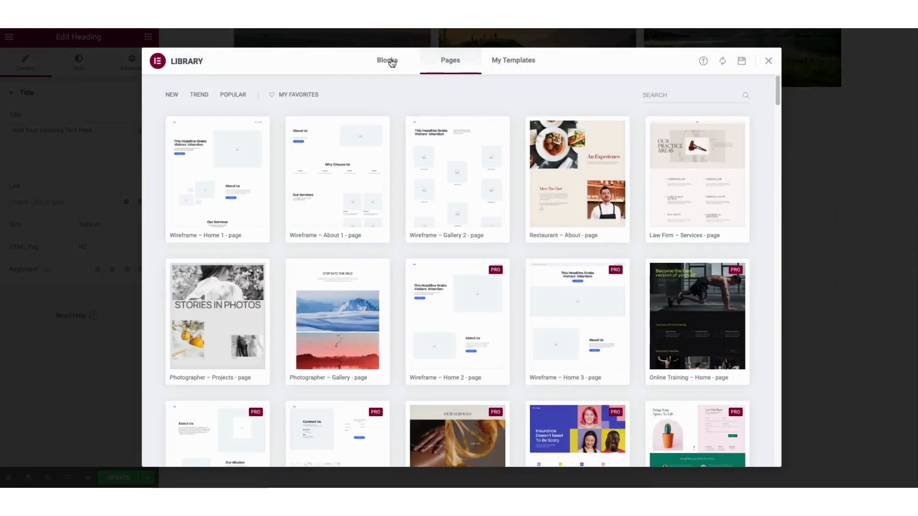
pyautogui.click(389, 61)
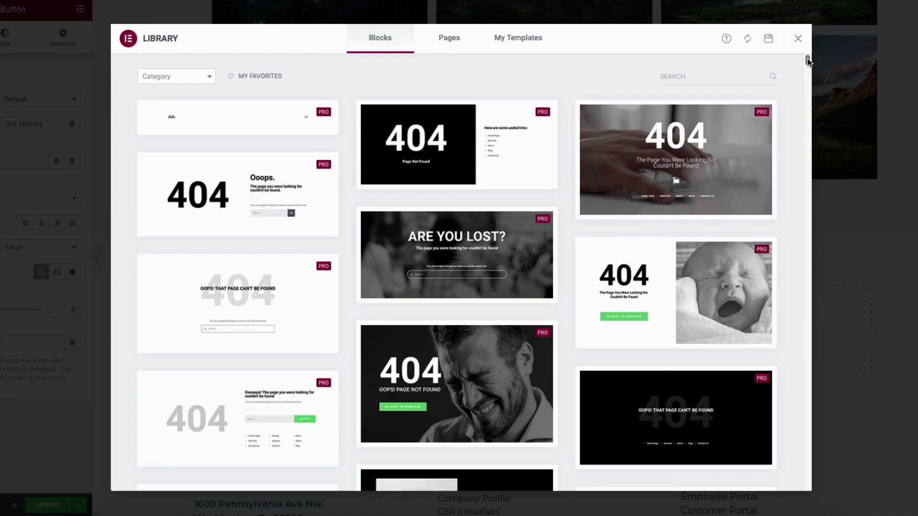
pyautogui.moveTo(808, 61); pyautogui.dragTo(810, 175)
pyautogui.click(674, 186)
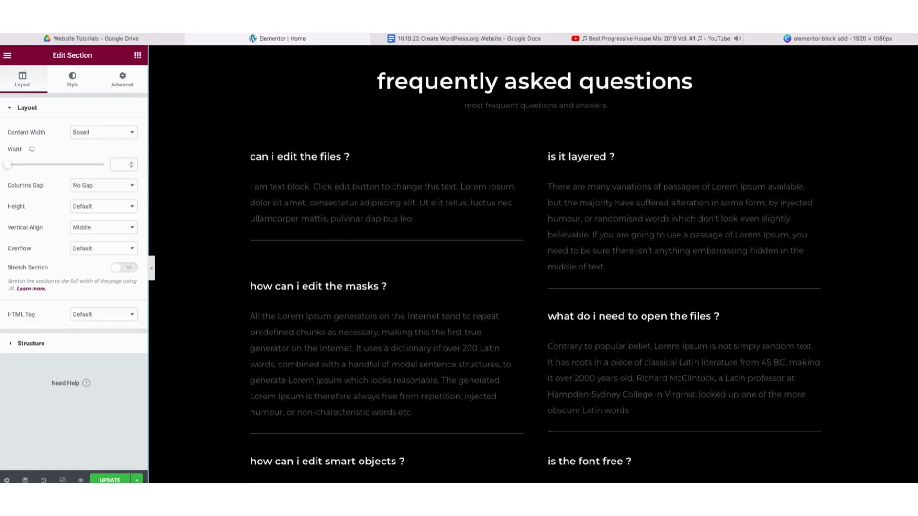
pyautogui.scroll(-10, 773, 411)
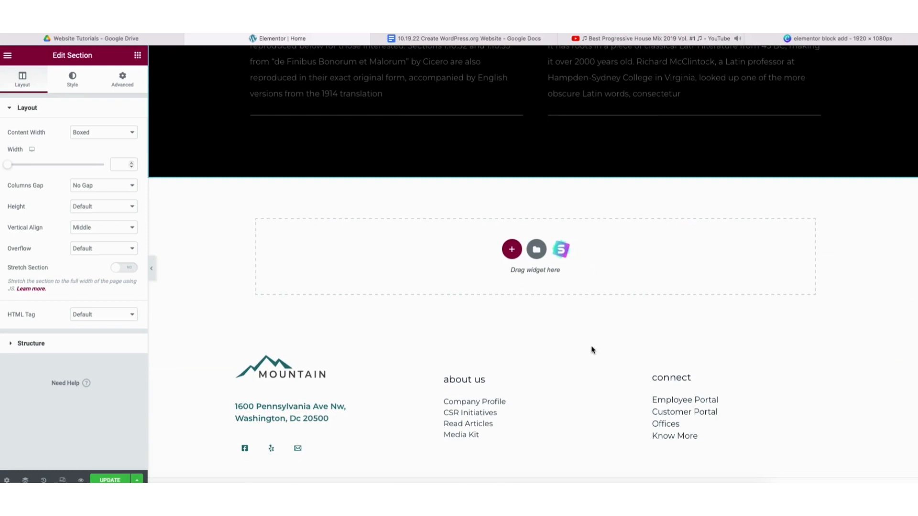
# Step: Import the Starter Templates block with the heading "This Can Be Secondary Heading" and three services above the footer
pyautogui.click(562, 253)
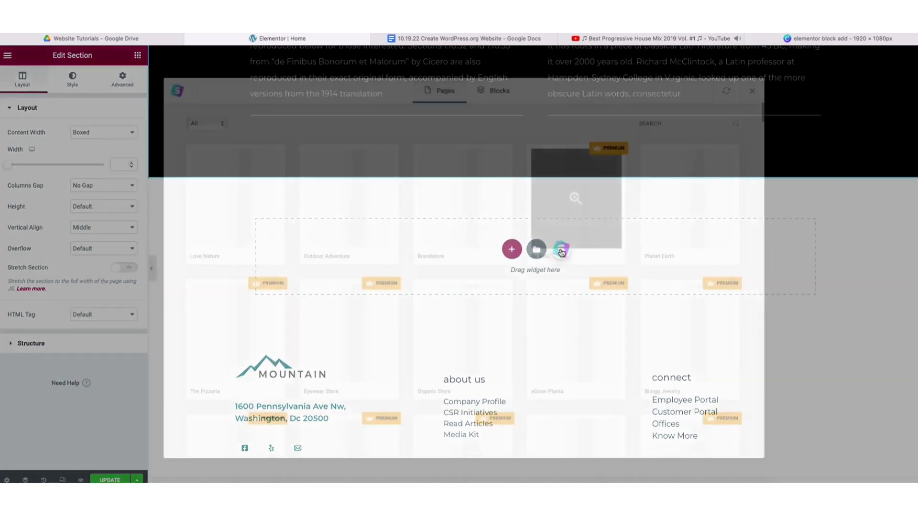
pyautogui.click(503, 94)
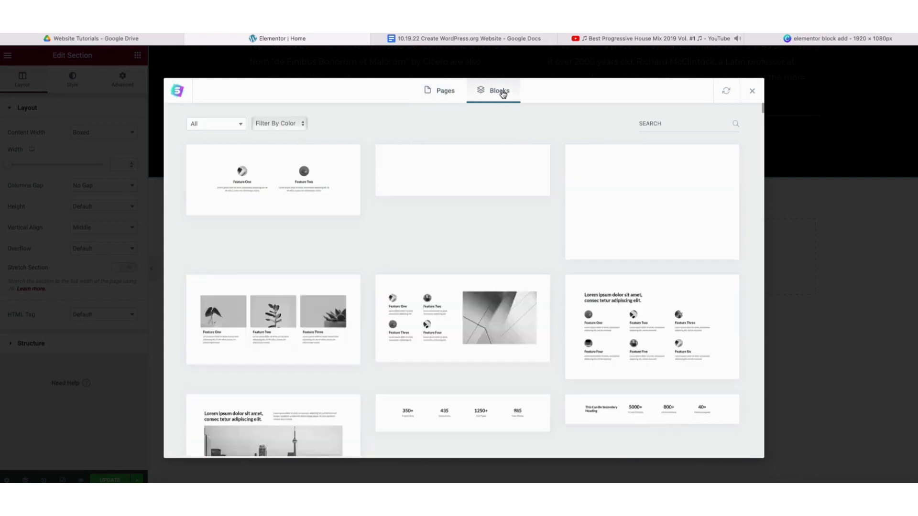
pyautogui.moveTo(762, 110); pyautogui.dragTo(762, 174)
pyautogui.click(648, 250)
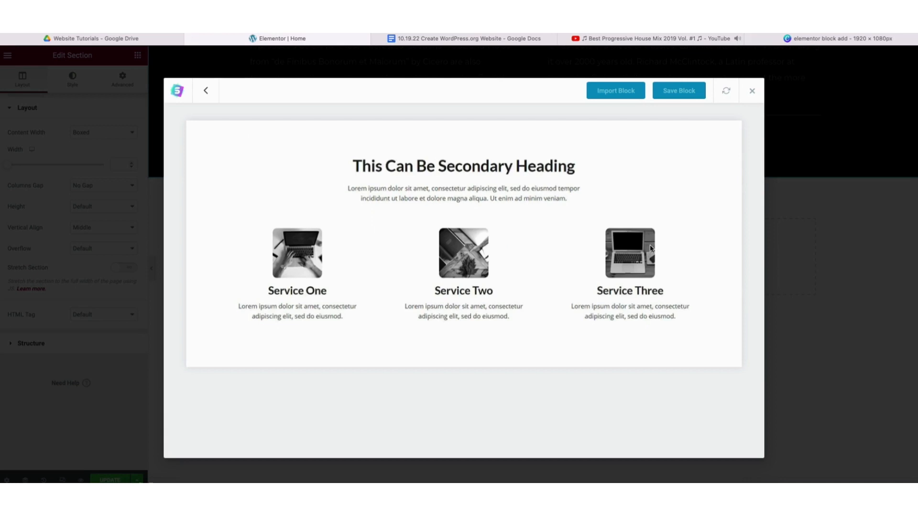
pyautogui.click(614, 92)
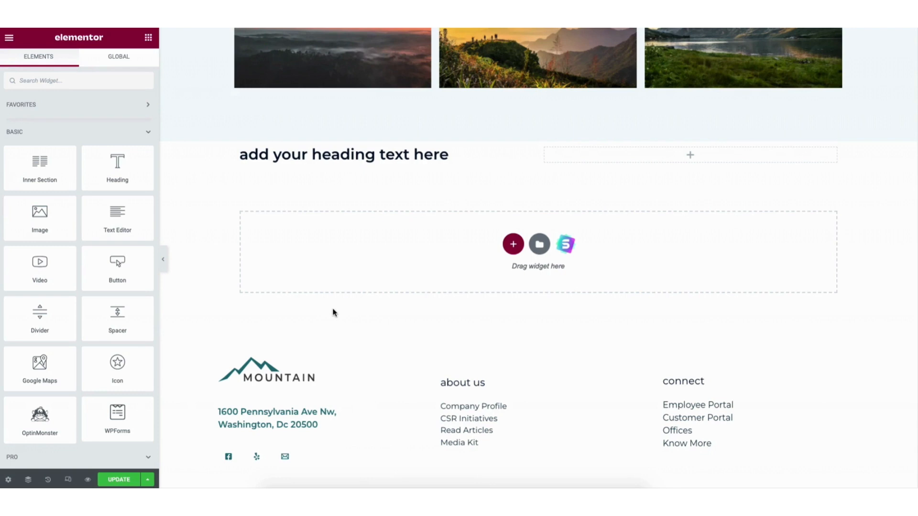
# Step: Place a WPForms widget in the empty column beside "add your heading text here" and set its form to Contact Form
pyautogui.moveTo(109, 423); pyautogui.dragTo(683, 151)
pyautogui.click(31, 132)
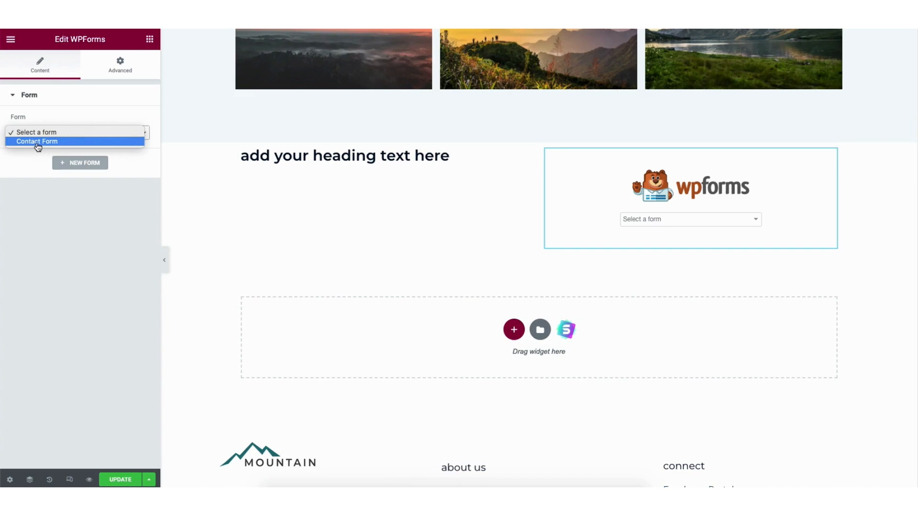
pyautogui.click(38, 142)
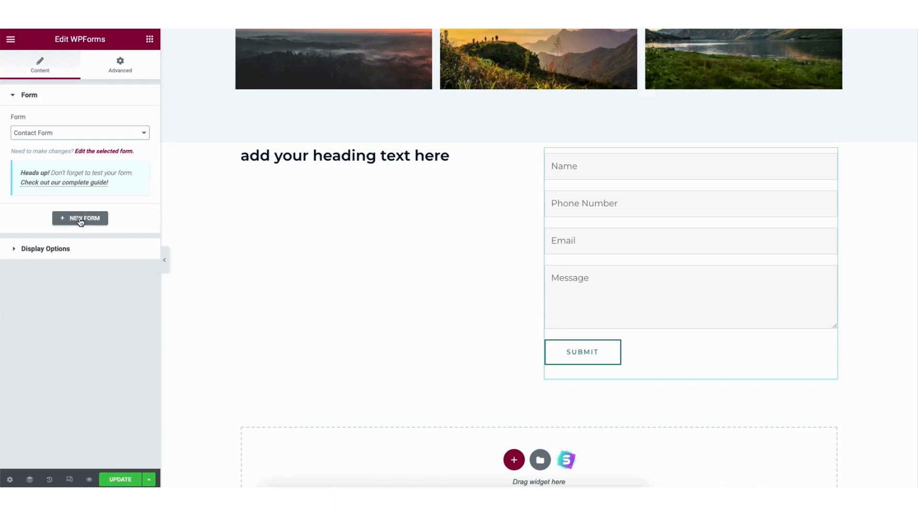
# Step: Open the selected Contact Form in the WPForms builder and examine its fields and the field types that can be added
pyautogui.click(92, 152)
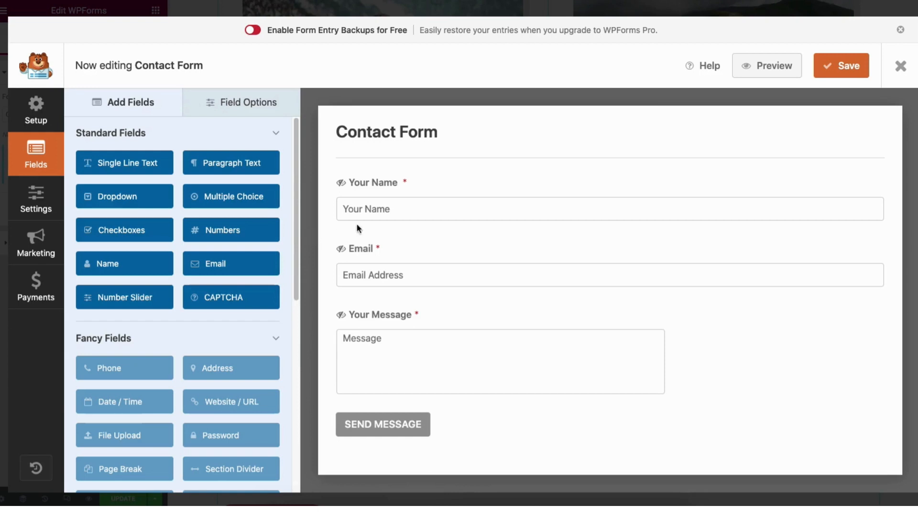
pyautogui.moveTo(452, 206)
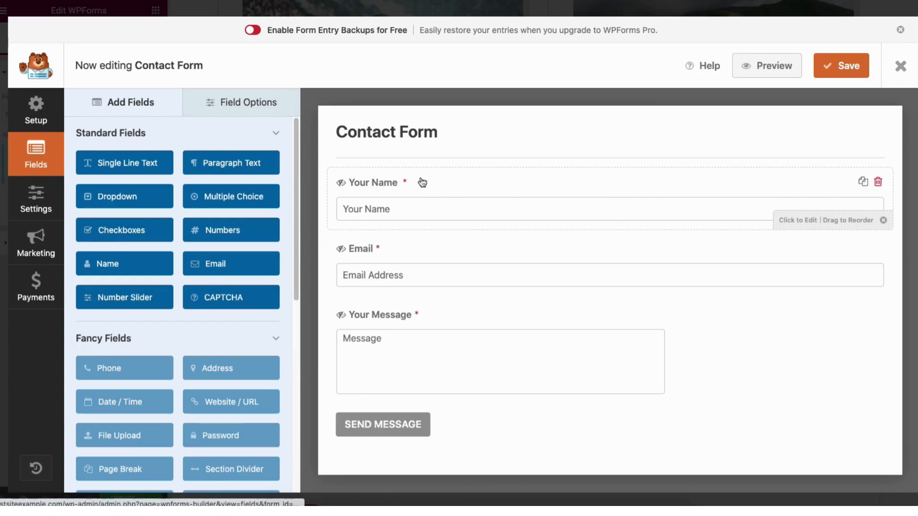
pyautogui.moveTo(421, 217); pyautogui.dragTo(406, 179)
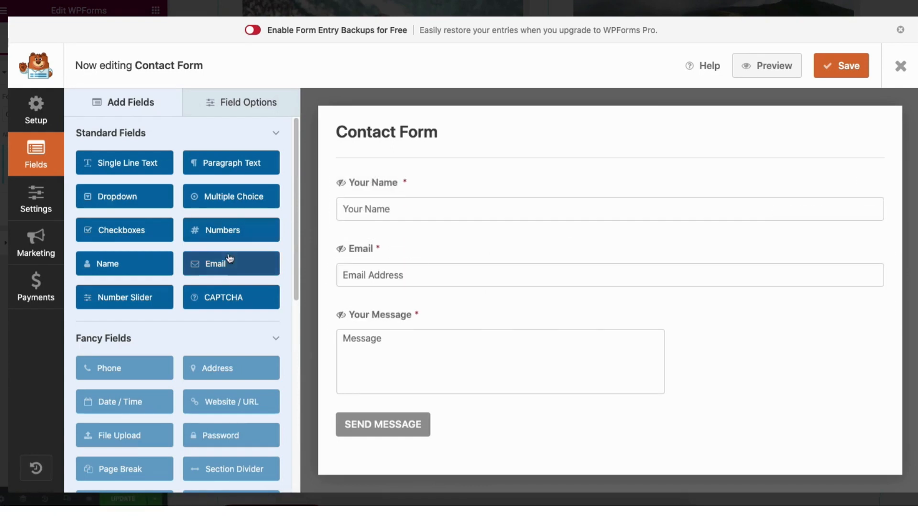
# Step: Add an Email field directly below the Your Name field and change the Your Name field's label to Name
pyautogui.moveTo(215, 262); pyautogui.dragTo(366, 251)
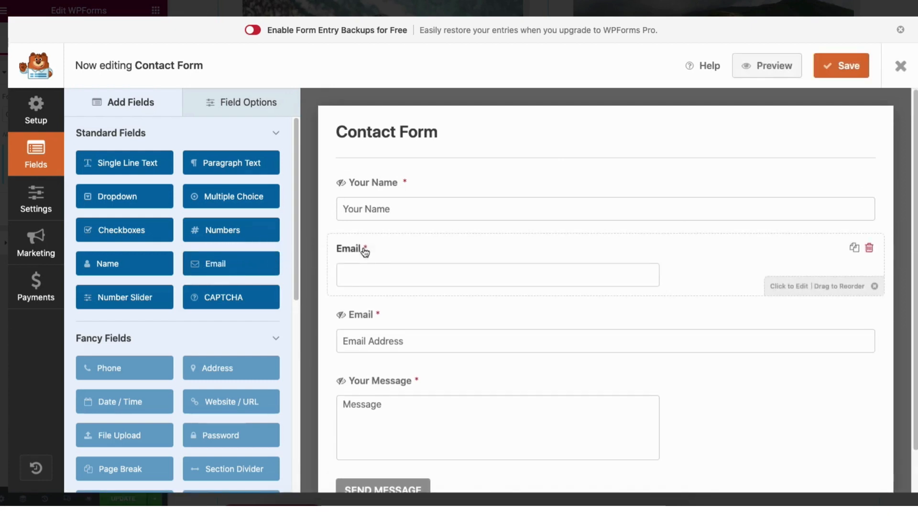
pyautogui.click(240, 105)
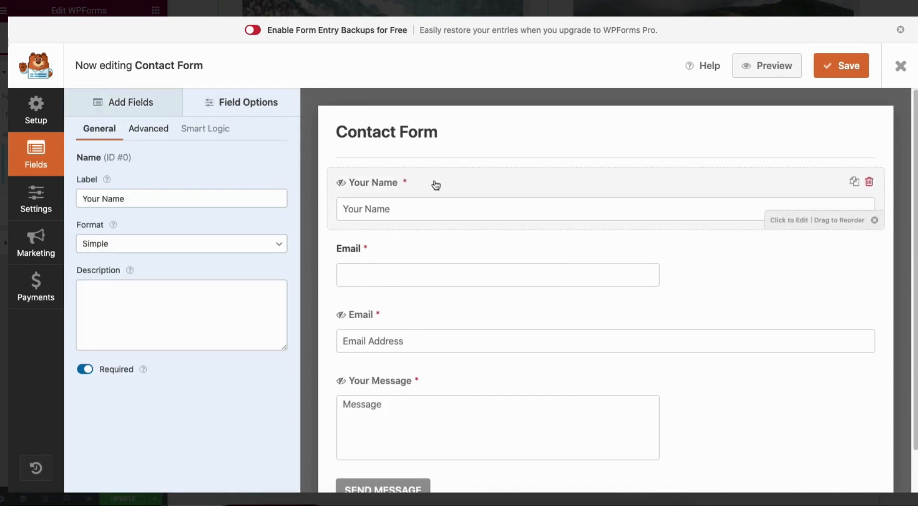
pyautogui.click(103, 198)
pyautogui.press('BackSpace')
pyautogui.press('BackSpace')
pyautogui.press('BackSpace')
pyautogui.press('BackSpace')
pyautogui.press('BackSpace')
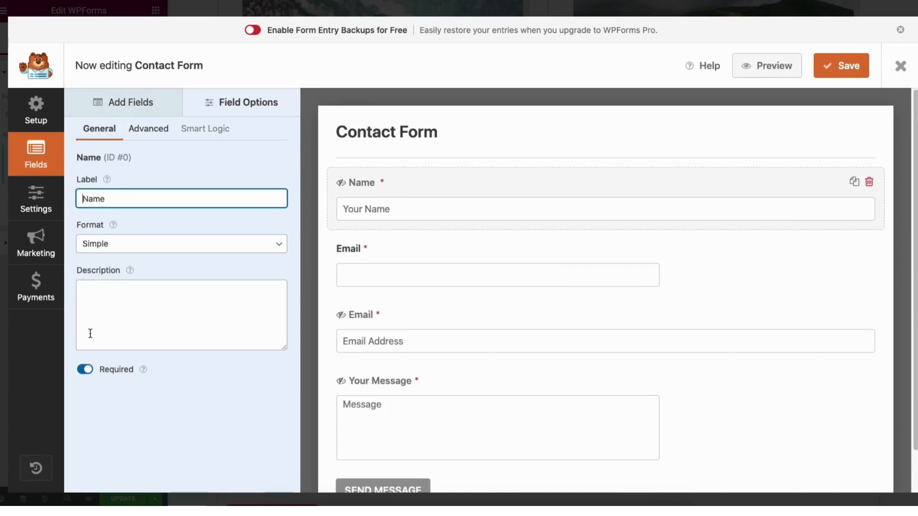
# Step: Toggle the Name field's Required option off and on, try field sizes Medium and Small, and restore Large
pyautogui.click(86, 370)
pyautogui.click(86, 376)
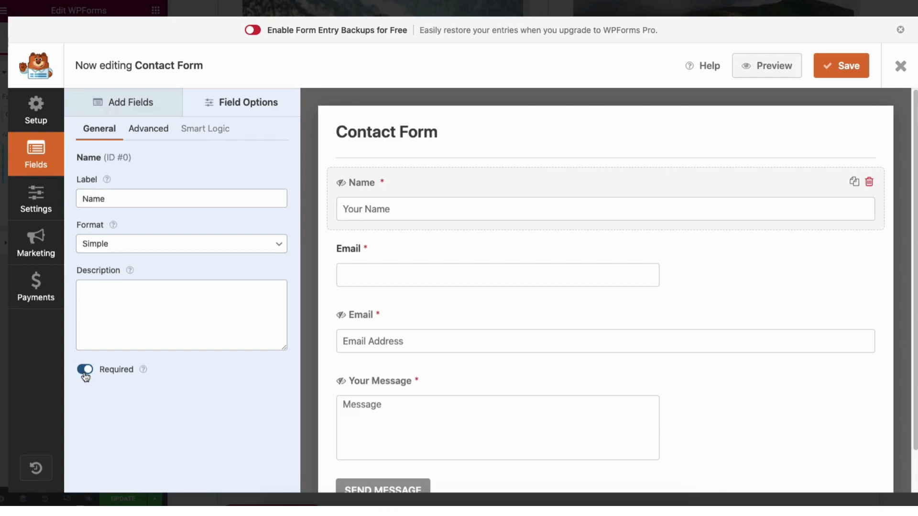
pyautogui.click(148, 133)
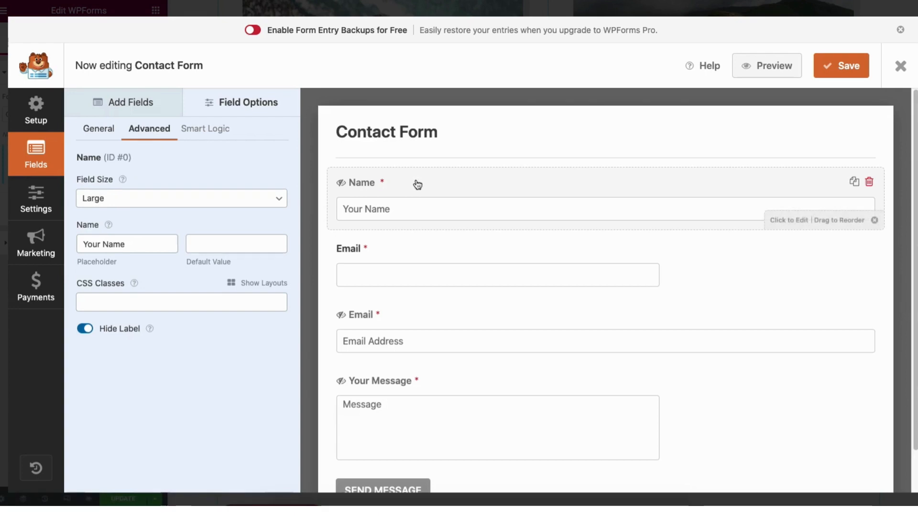
pyautogui.click(113, 199)
pyautogui.click(110, 188)
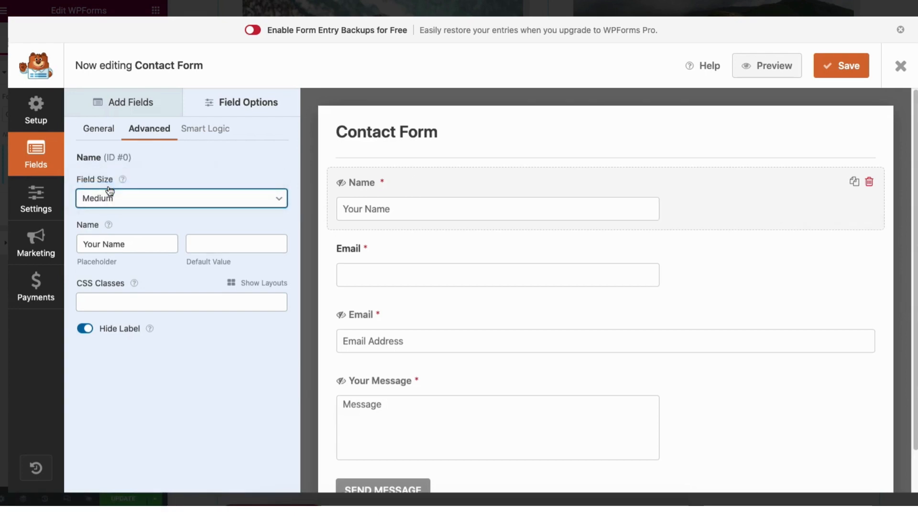
pyautogui.click(112, 200)
pyautogui.click(108, 188)
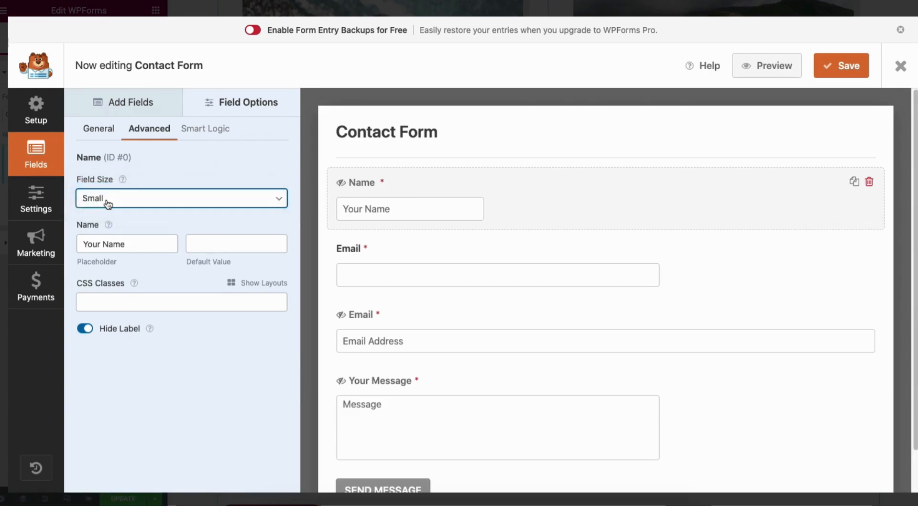
pyautogui.click(107, 201)
pyautogui.click(110, 222)
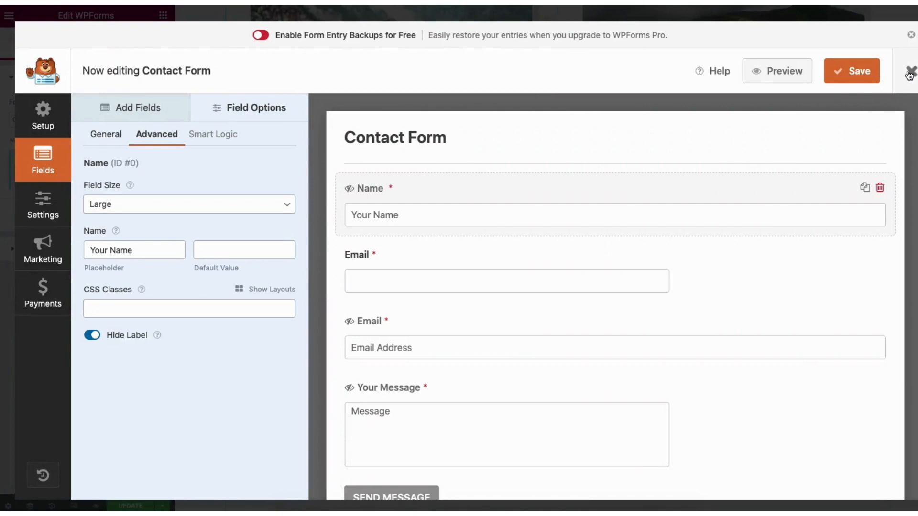
# Step: Close the form builder and look at the home page's additional saving options
pyautogui.click(910, 71)
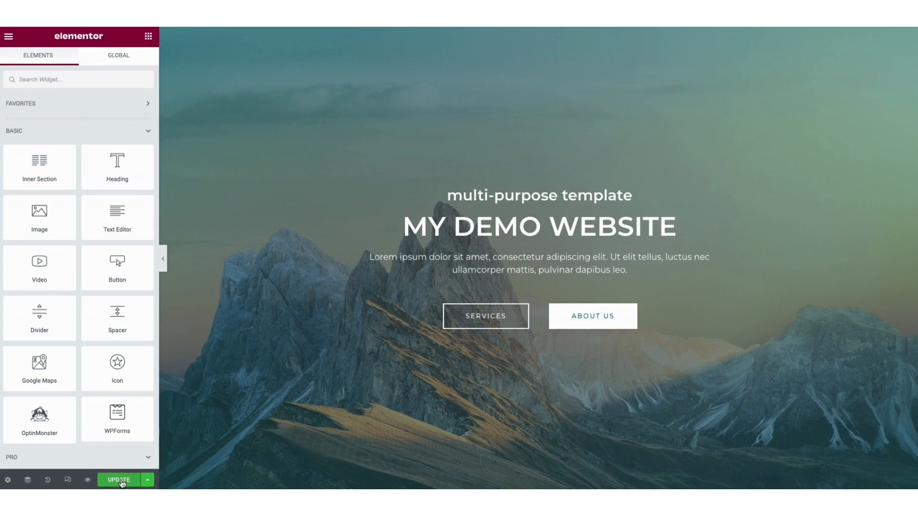
pyautogui.click(148, 480)
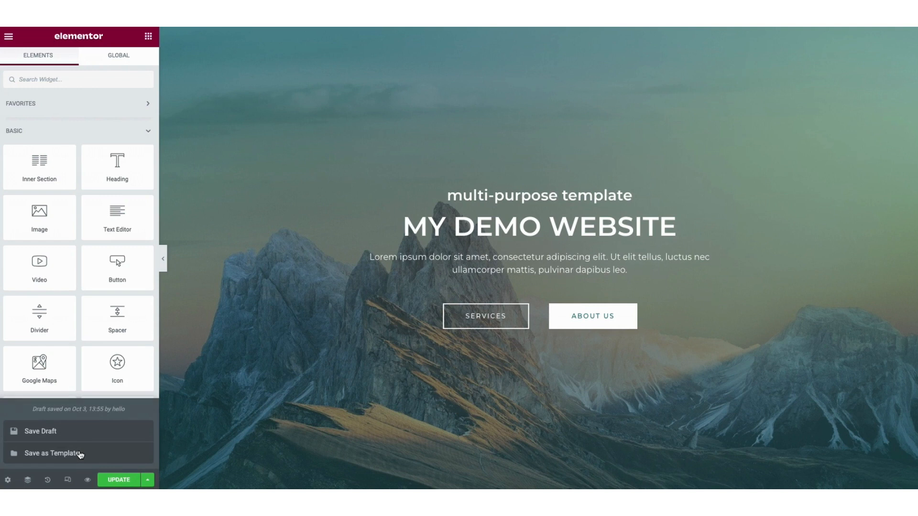
pyautogui.click(89, 481)
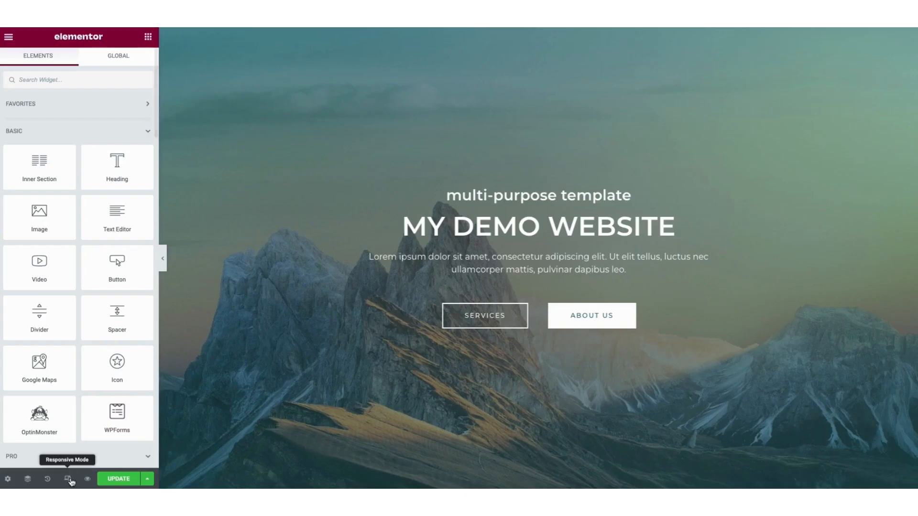
# Step: Preview the home page in responsive mode at tablet and mobile sizes
pyautogui.click(68, 479)
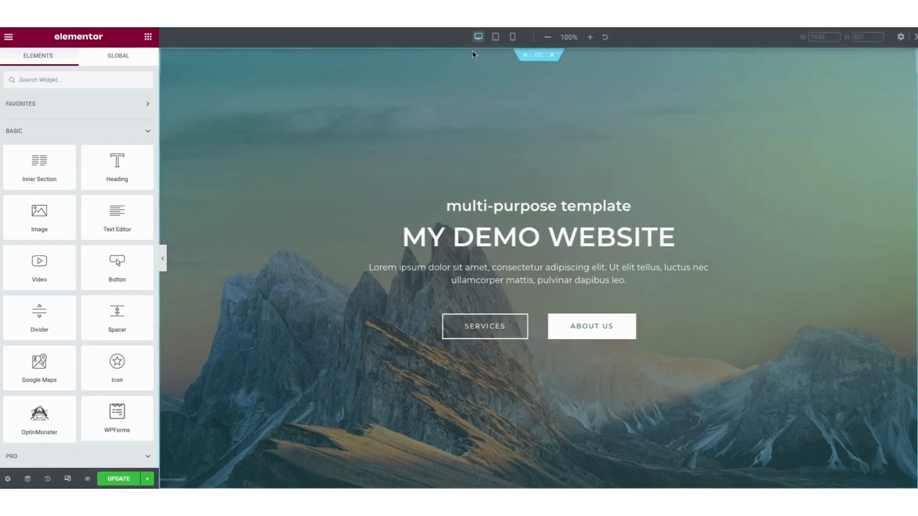
pyautogui.click(496, 37)
pyautogui.click(513, 37)
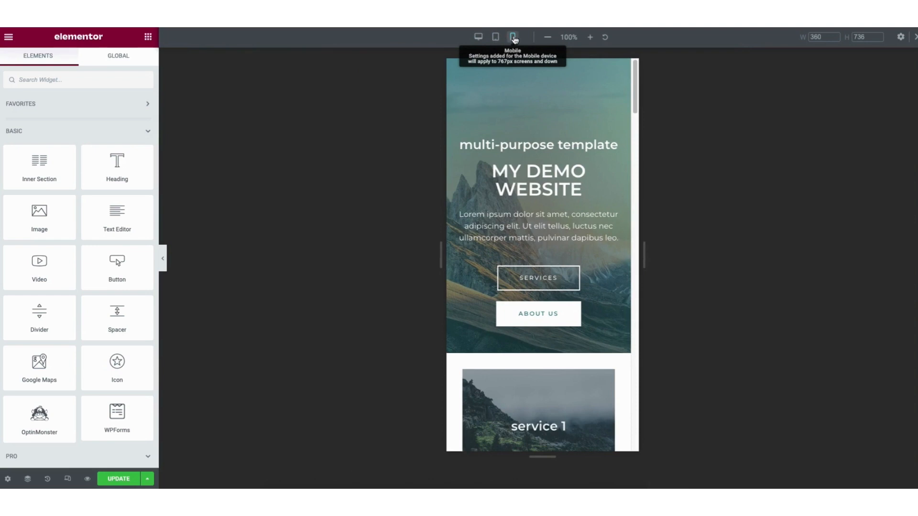
# Step: Examine the categories in Elementor's site settings and close them again
pyautogui.click(8, 37)
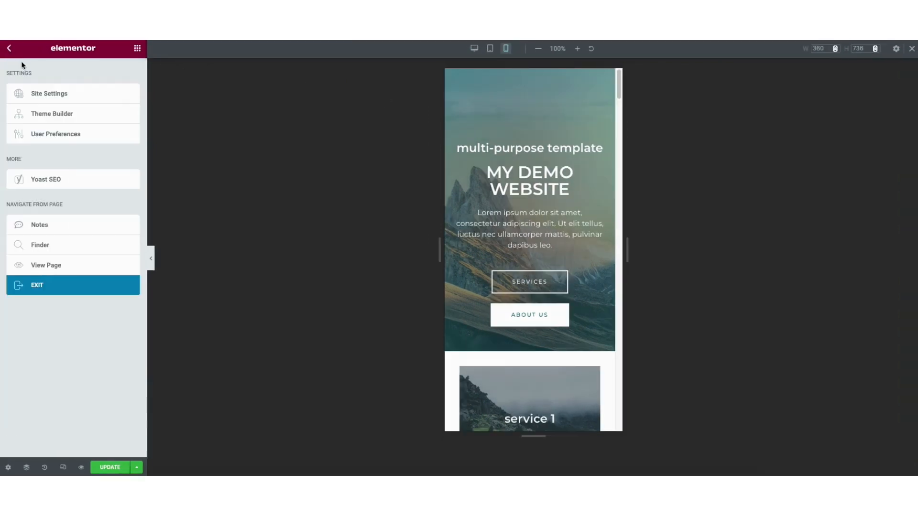
pyautogui.click(48, 92)
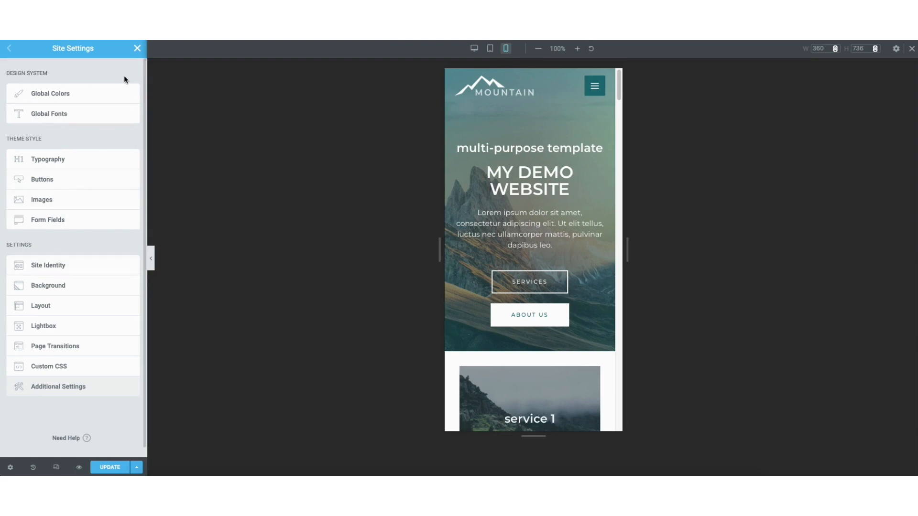
pyautogui.click(137, 48)
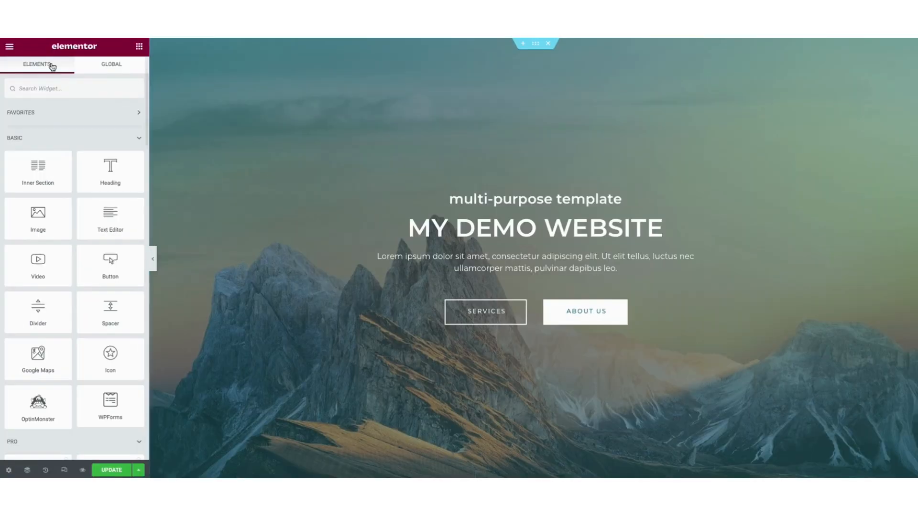
# Step: View the home page on the actual site, and go from there to the WordPress dashboard
pyautogui.click(10, 46)
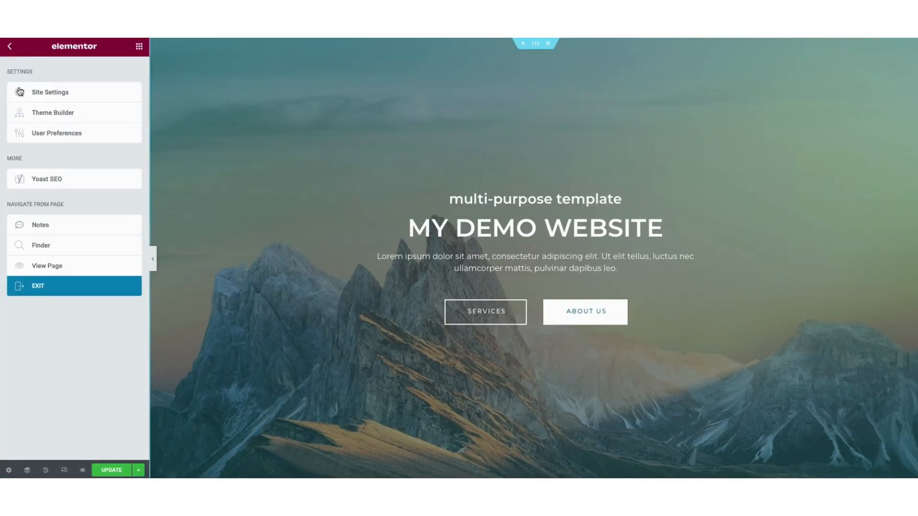
pyautogui.click(33, 266)
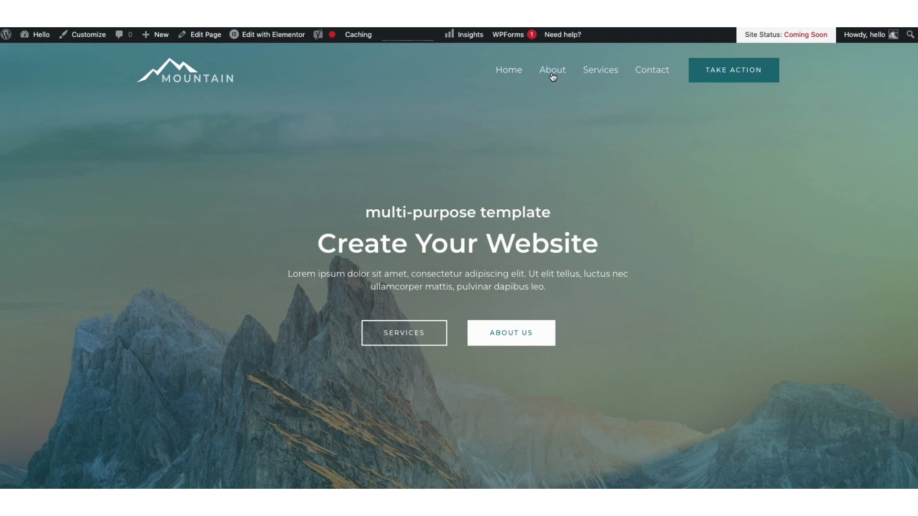
pyautogui.moveTo(285, 34)
pyautogui.moveTo(40, 35)
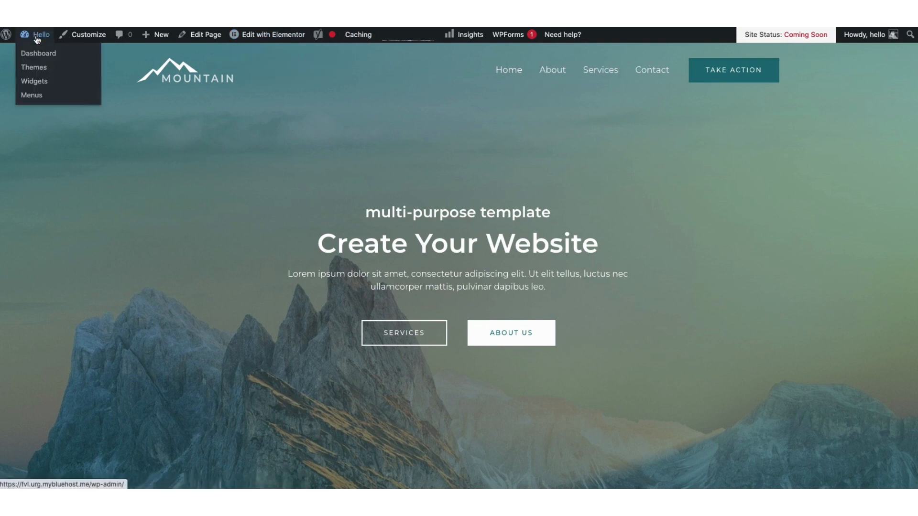
pyautogui.click(36, 54)
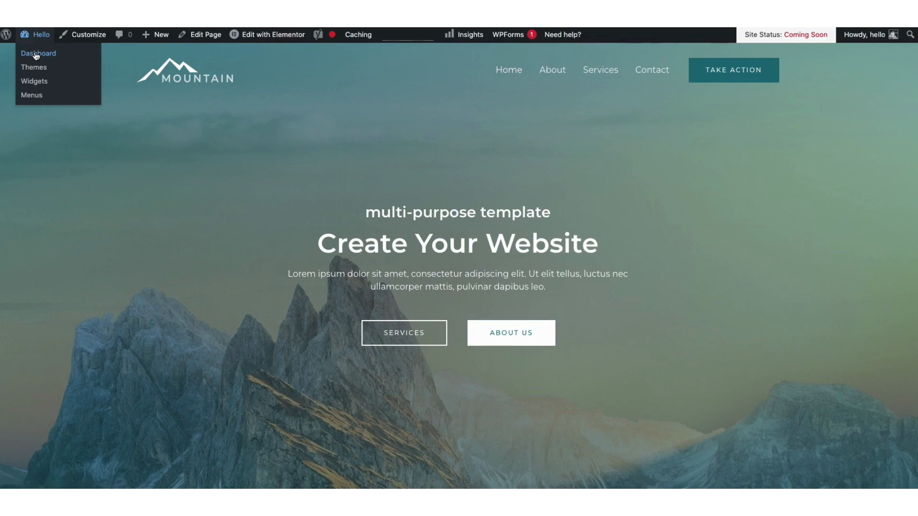
# Step: View the list of all pages, and open the file upload area of the media library
pyautogui.moveTo(31, 158)
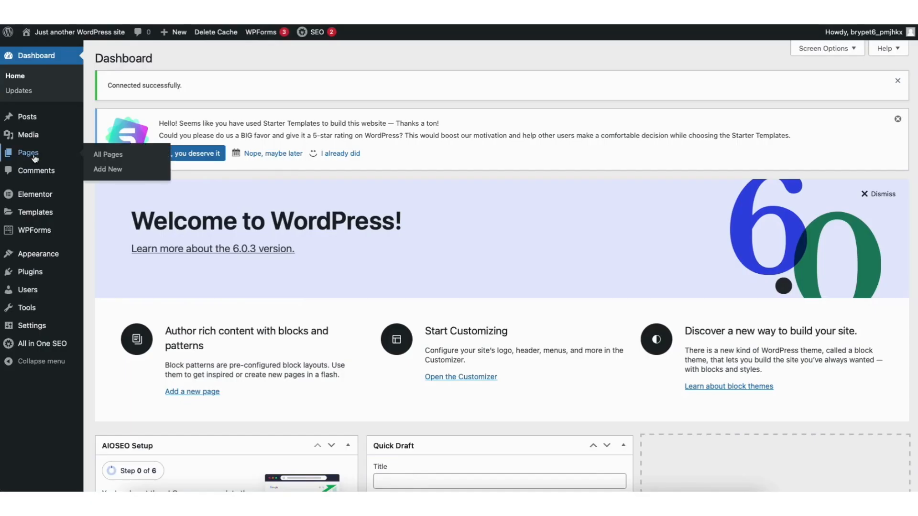
pyautogui.click(111, 155)
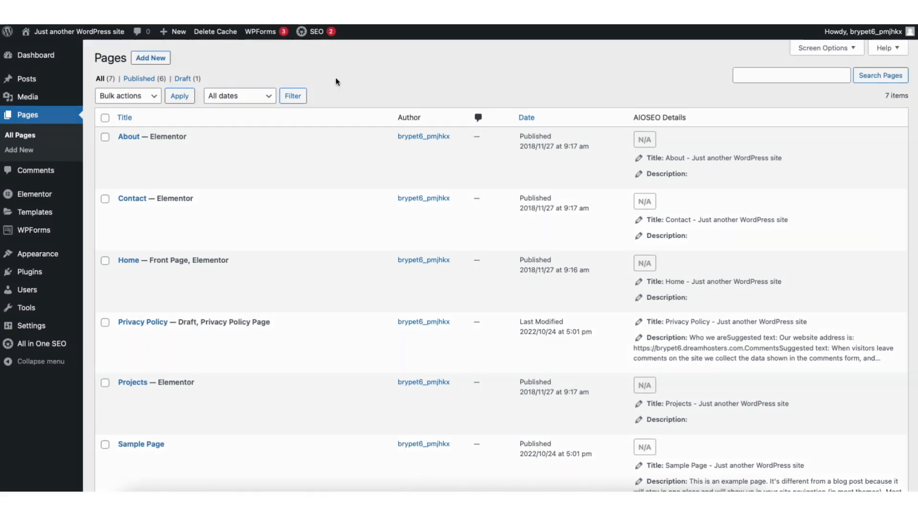
pyautogui.moveTo(27, 96)
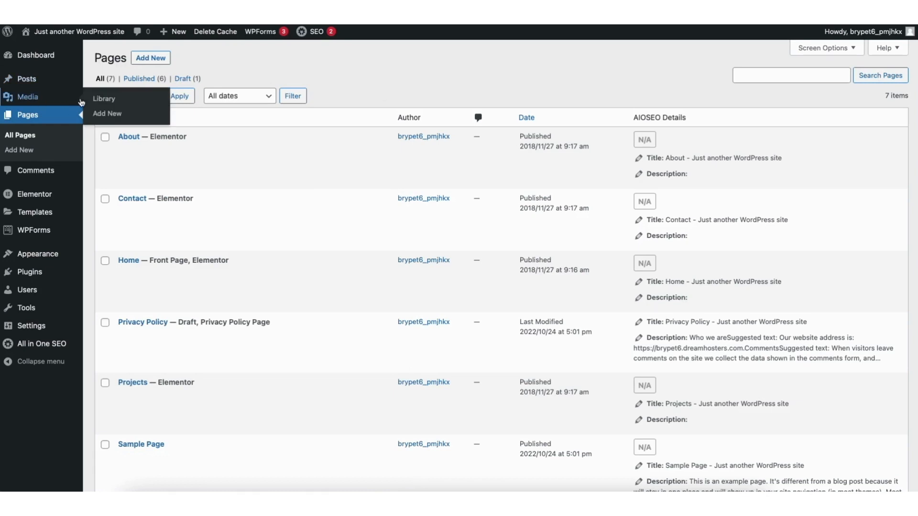
pyautogui.click(105, 100)
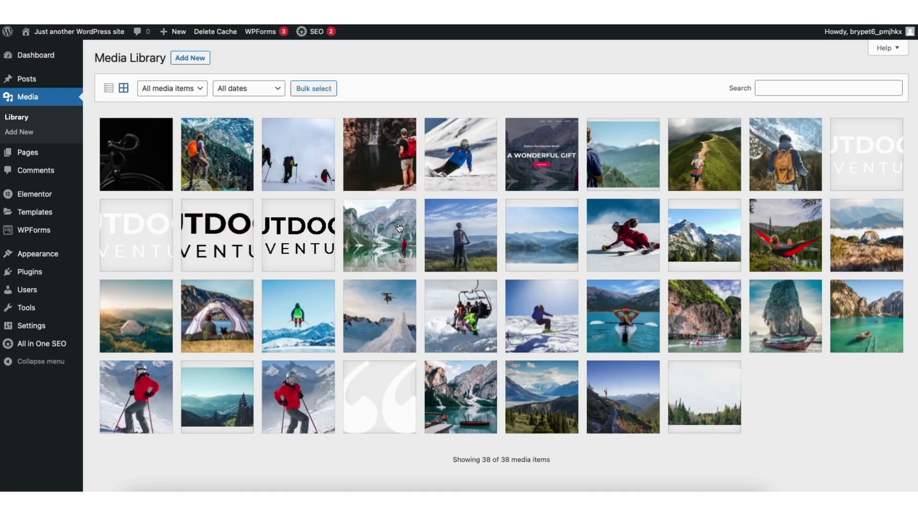
pyautogui.click(189, 58)
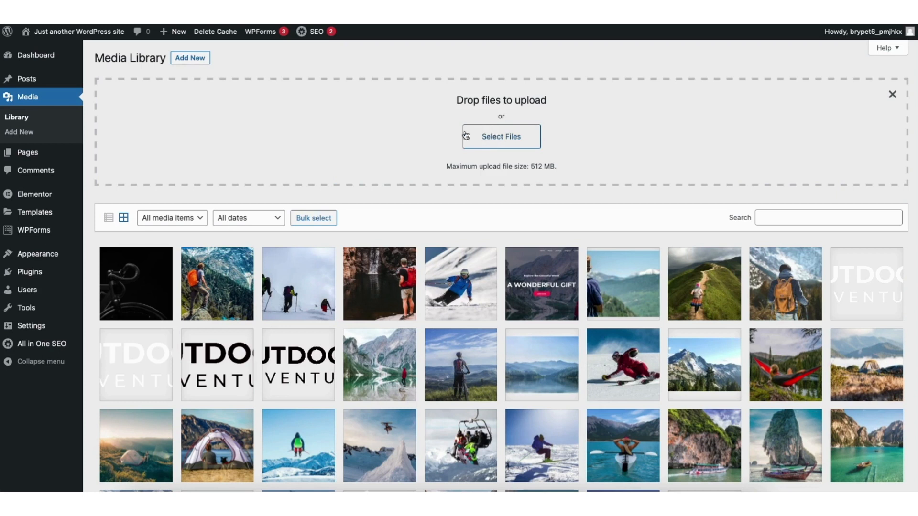
# Step: View the list of all blog posts and the list of comments
pyautogui.moveTo(27, 80)
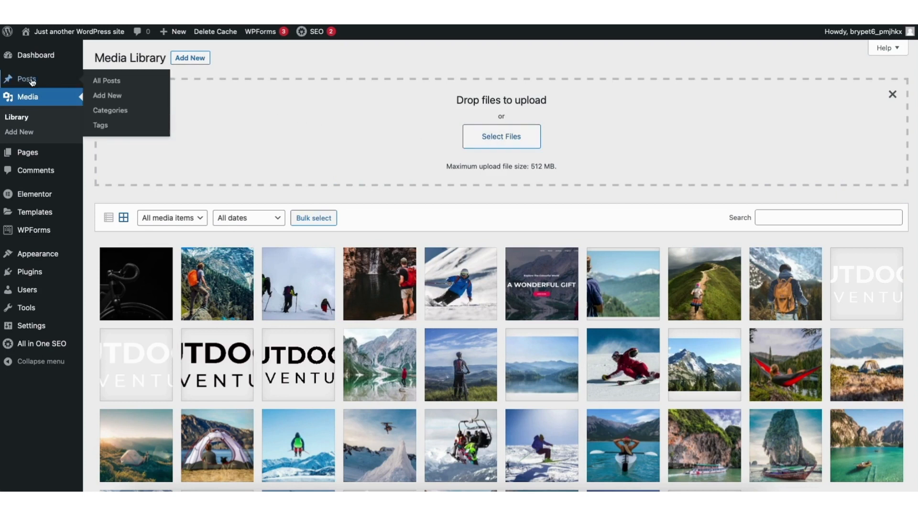
pyautogui.click(110, 84)
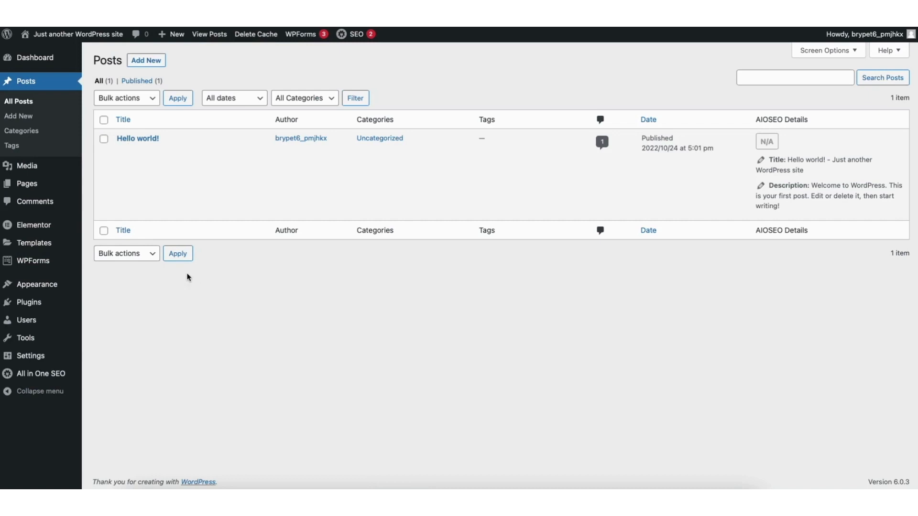
pyautogui.click(35, 203)
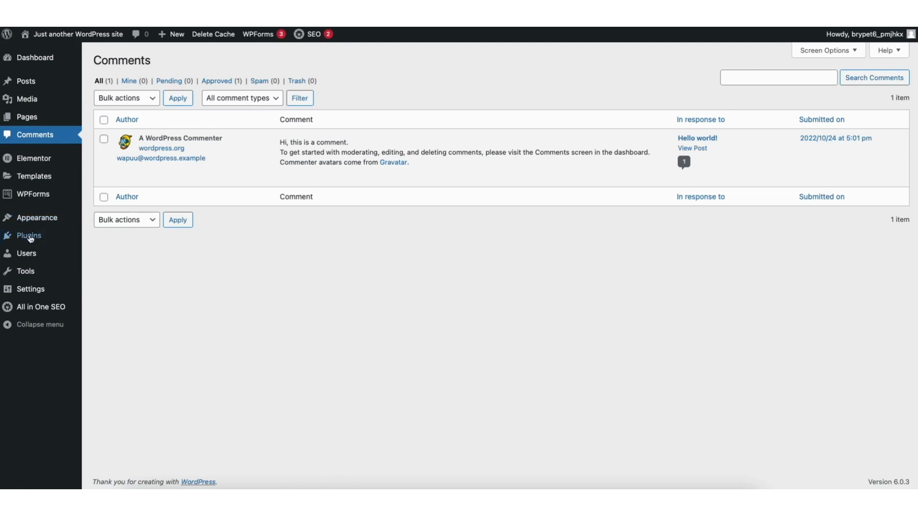
# Step: Open the plugin directory for adding new plugins
pyautogui.moveTo(31, 239)
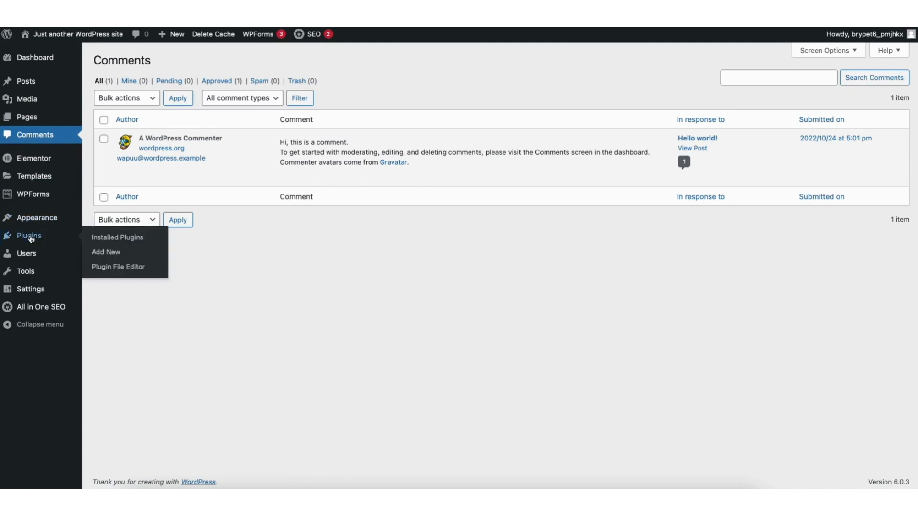
pyautogui.click(113, 254)
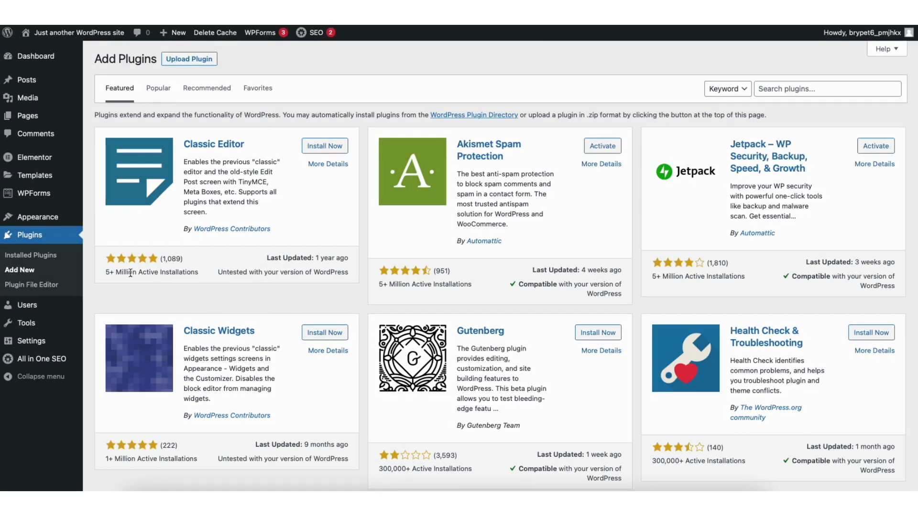
# Step: Open the site's menu editor, inspect the Home item's settings in the menu structure, and collapse them again
pyautogui.moveTo(40, 218)
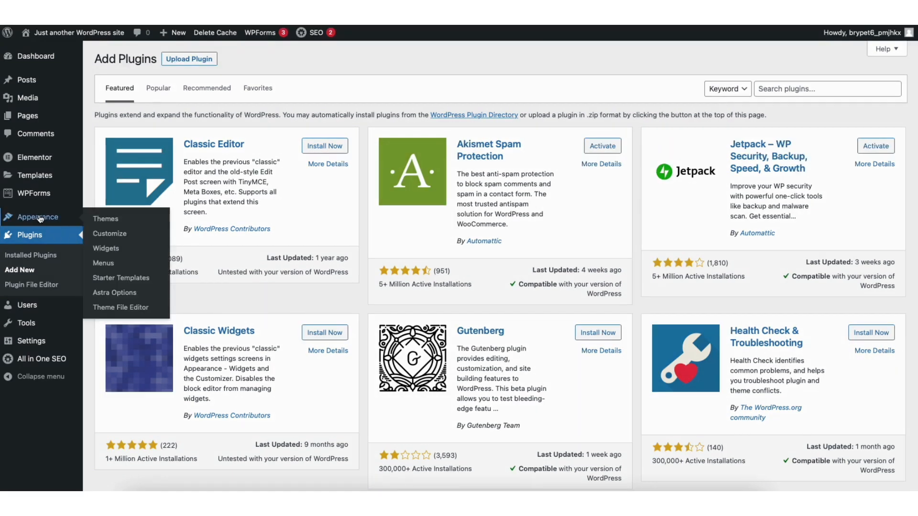
pyautogui.click(105, 264)
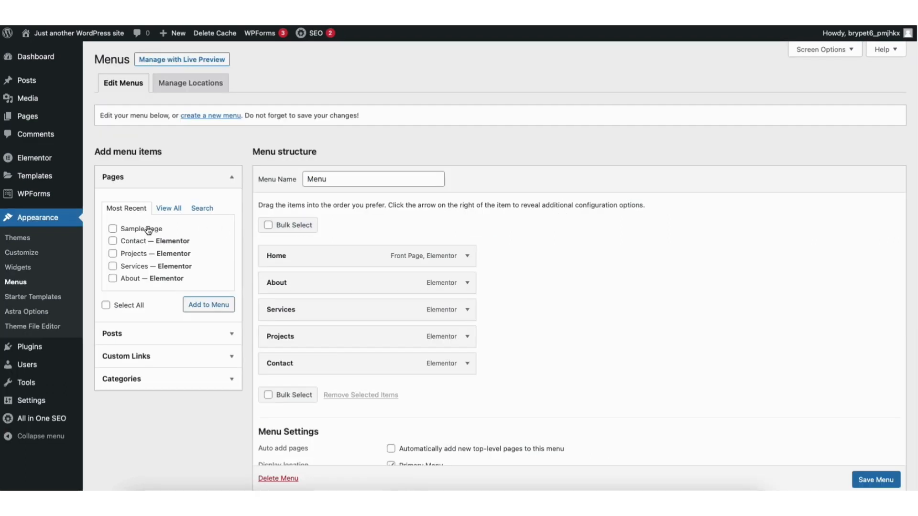
pyautogui.moveTo(282, 256)
pyautogui.mouseDown()
pyautogui.moveTo(282, 287)
pyautogui.moveTo(282, 256)
pyautogui.mouseUp()
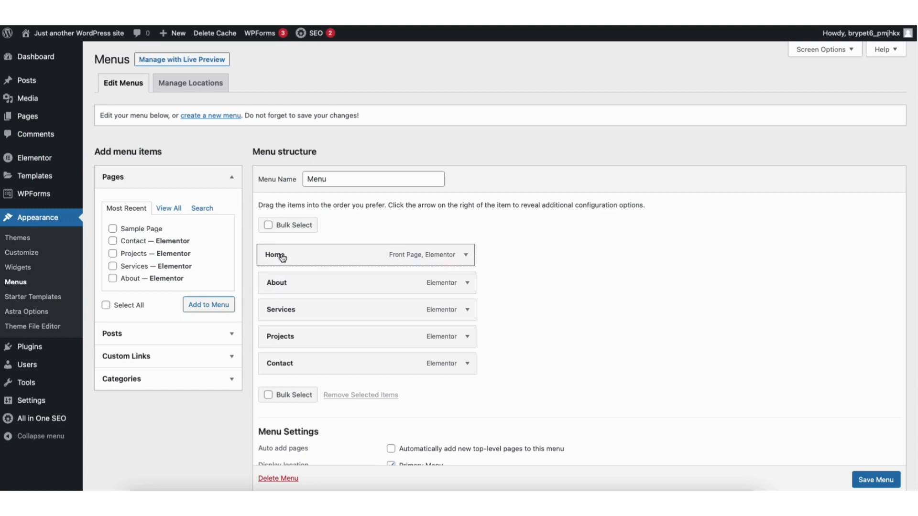
pyautogui.click(467, 256)
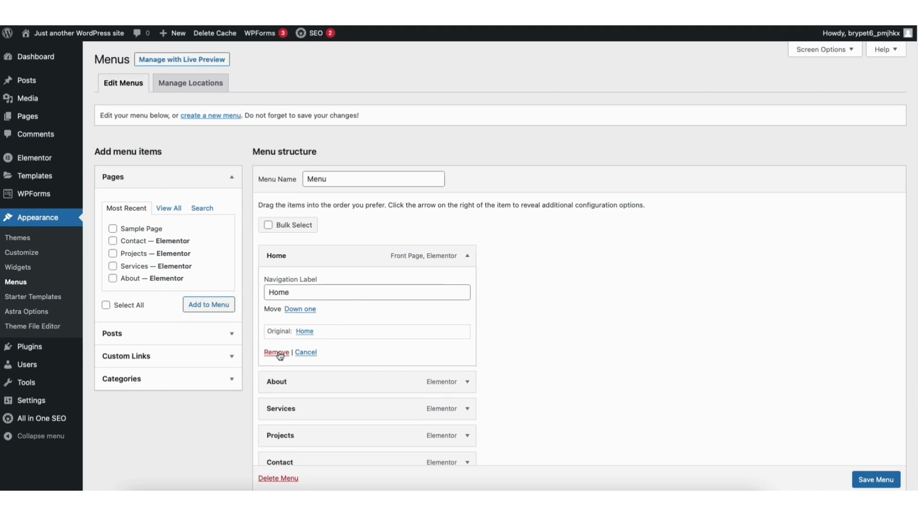
pyautogui.click(467, 256)
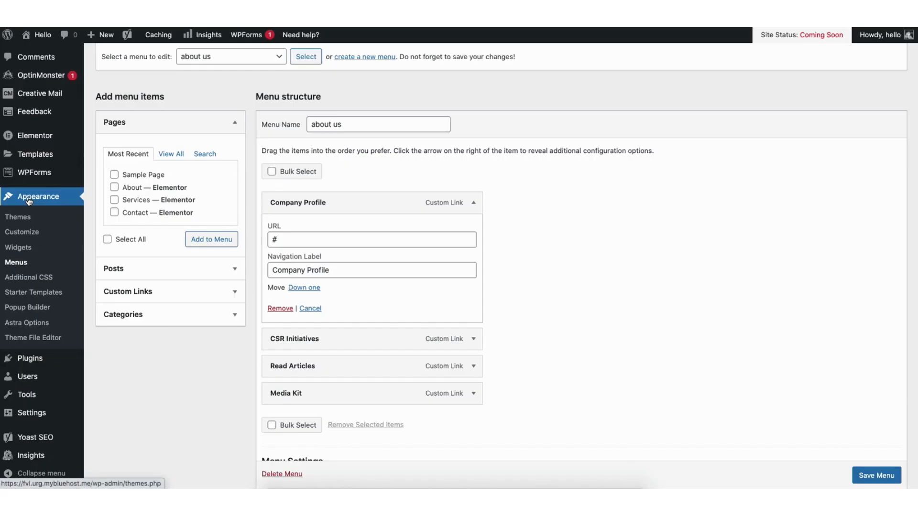
# Step: Open the Footer Builder in the theme customizer and add an empty paragraph block below the existing text in footer Widget 1
pyautogui.click(20, 236)
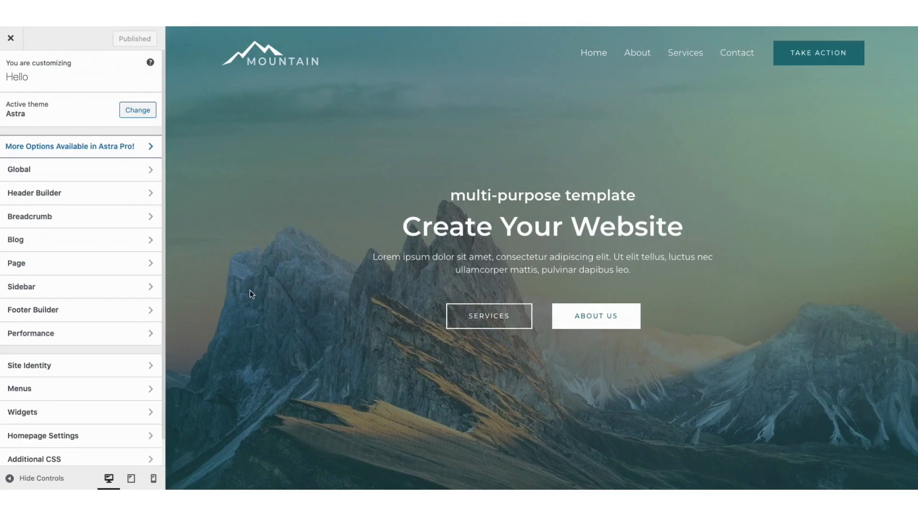
pyautogui.click(94, 315)
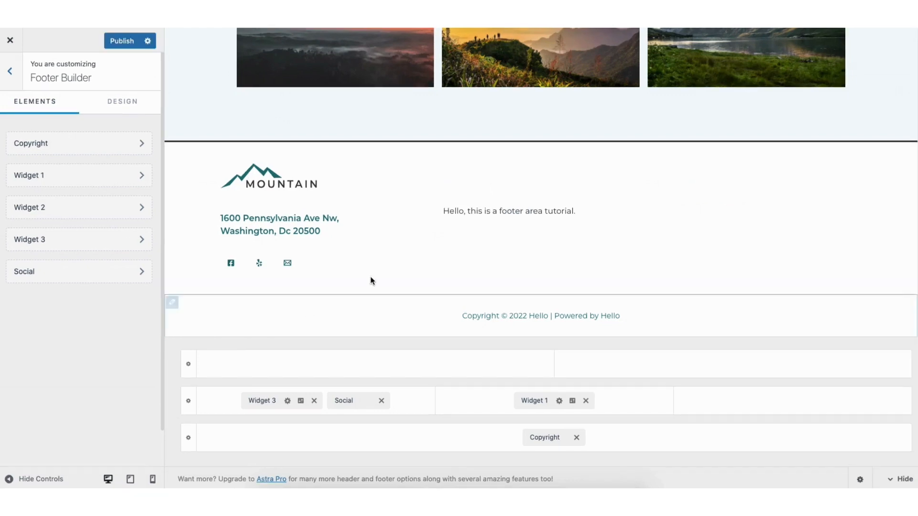
pyautogui.click(449, 215)
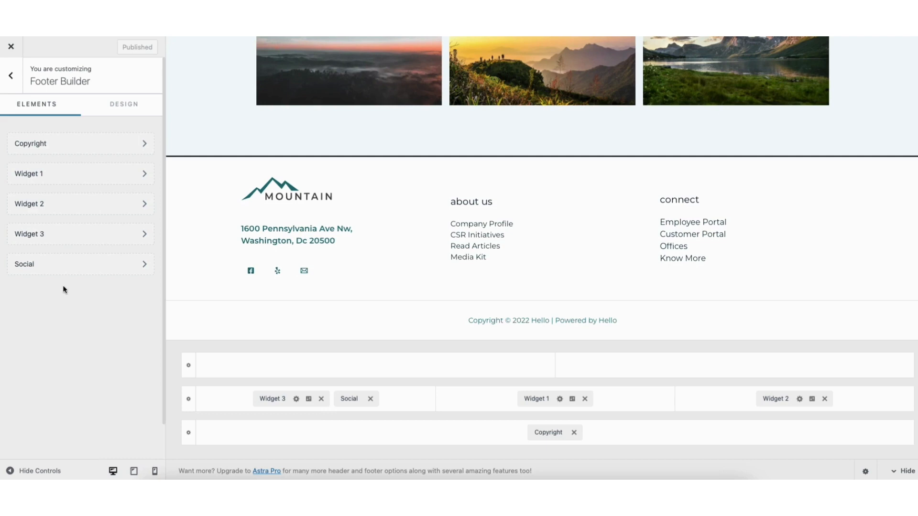
pyautogui.click(53, 234)
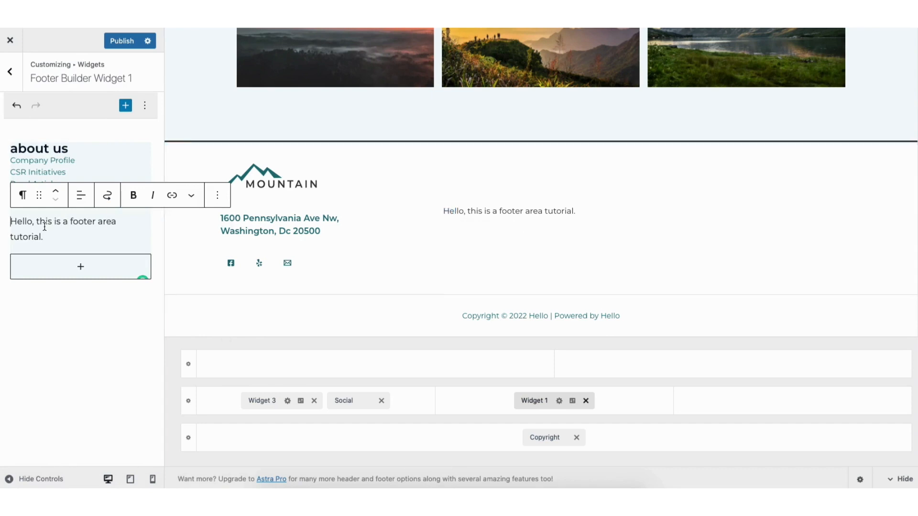
pyautogui.click(80, 267)
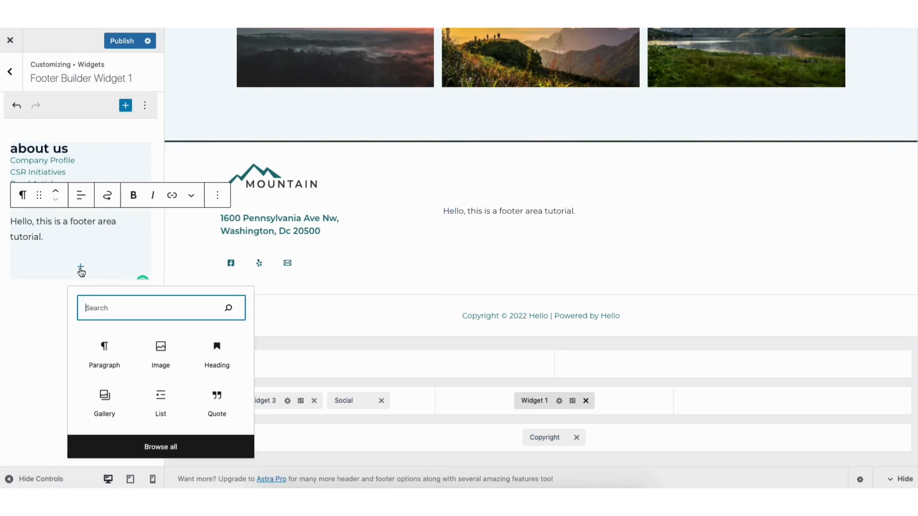
pyautogui.click(105, 361)
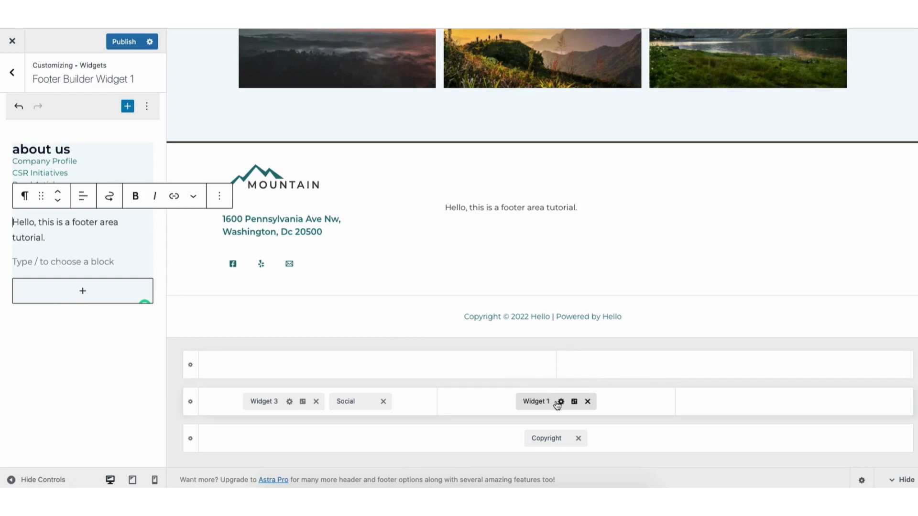
# Step: View the style settings of footer Widget 1, set the primary footer to 4 columns, and return to the main customizer options
pyautogui.click(575, 402)
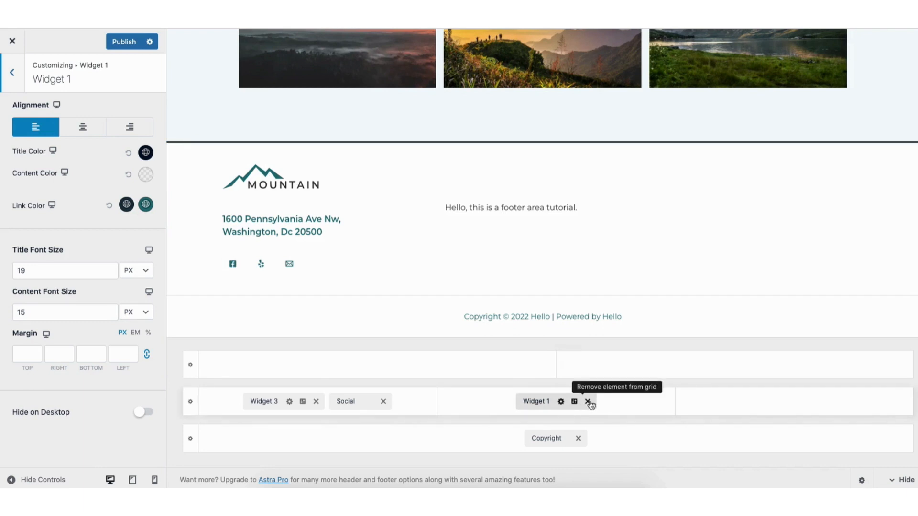
pyautogui.click(174, 151)
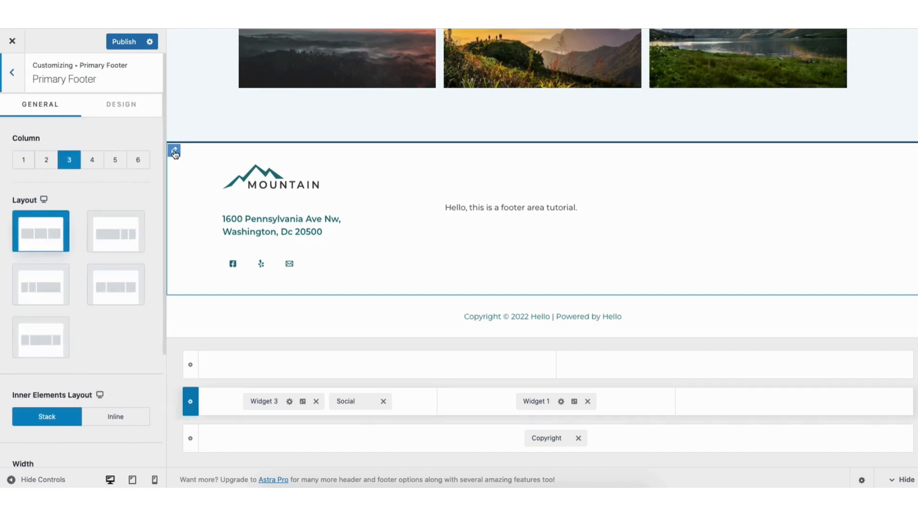
pyautogui.click(92, 161)
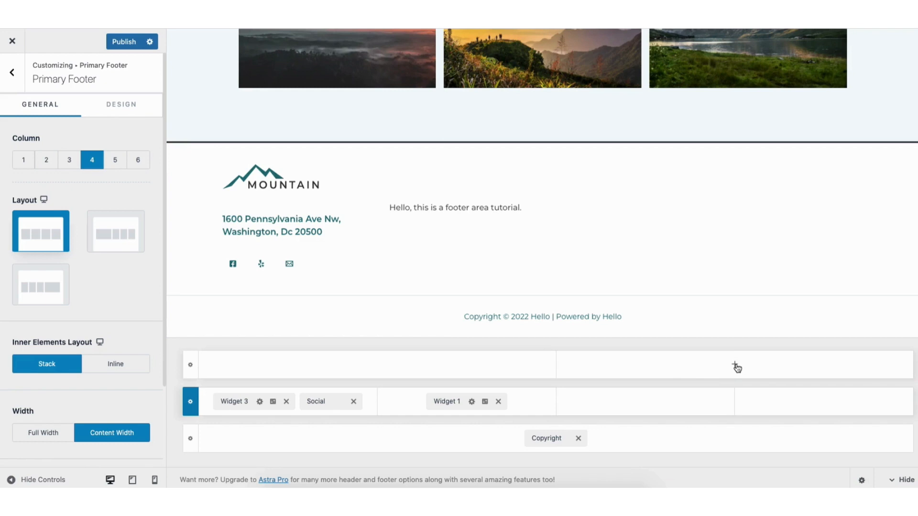
pyautogui.click(12, 74)
pyautogui.click(11, 74)
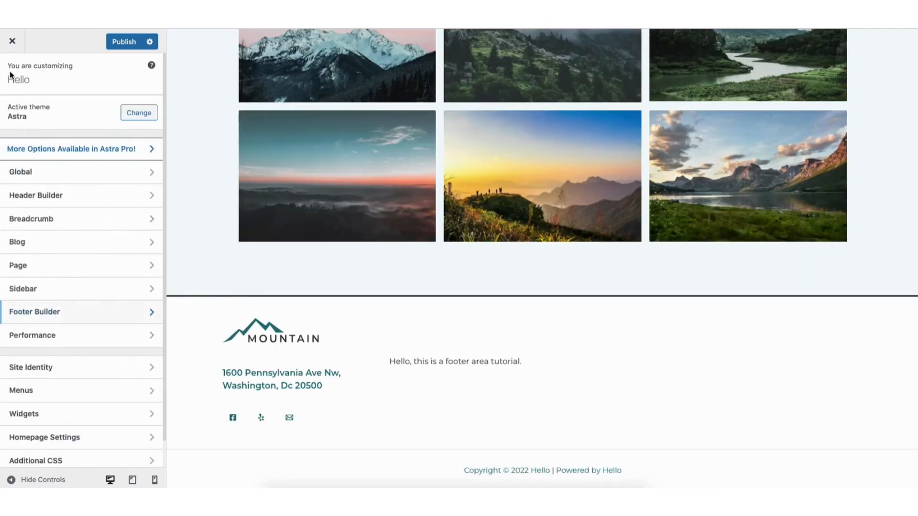
# Step: View the images available for the site icon without selecting one, and inspect the site title and logo settings
pyautogui.click(34, 367)
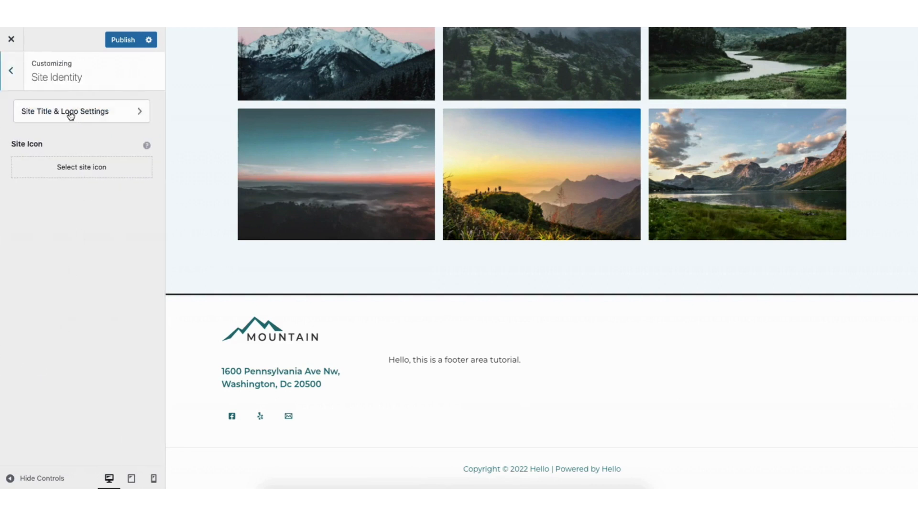
pyautogui.click(83, 172)
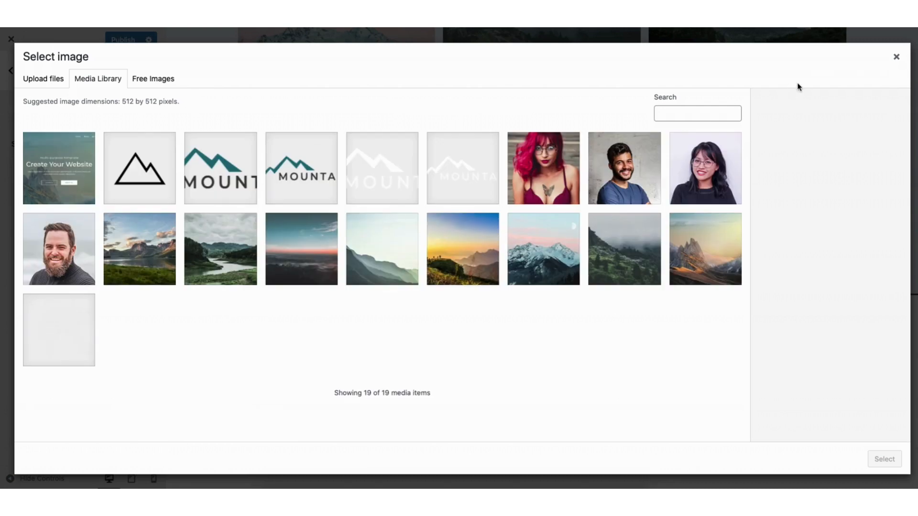
pyautogui.click(896, 57)
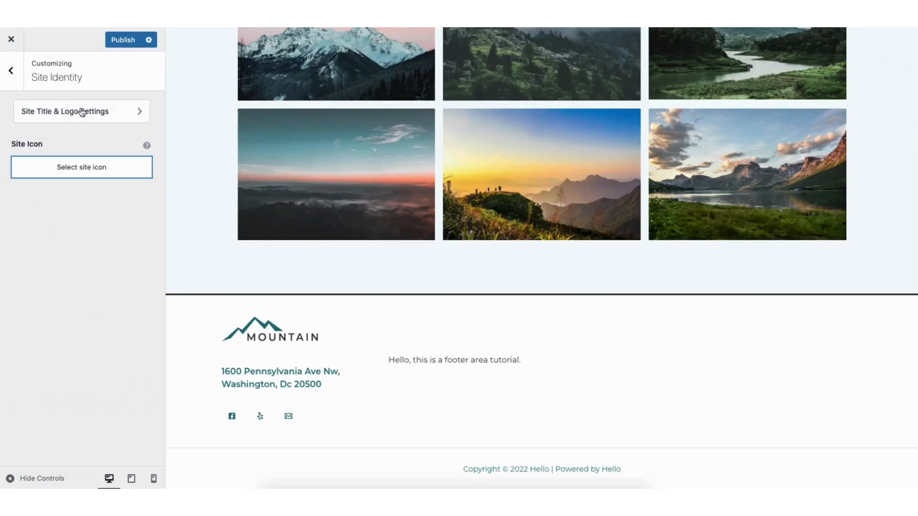
pyautogui.click(66, 114)
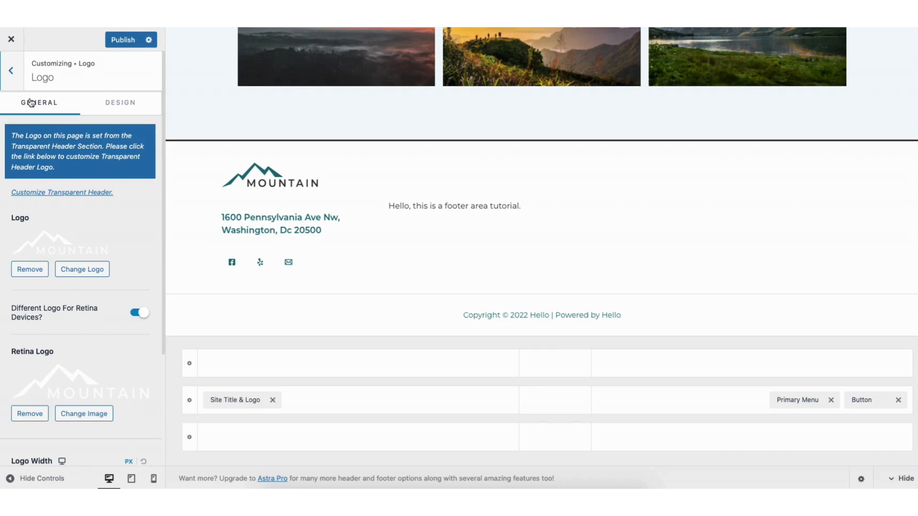
pyautogui.click(11, 72)
pyautogui.click(12, 72)
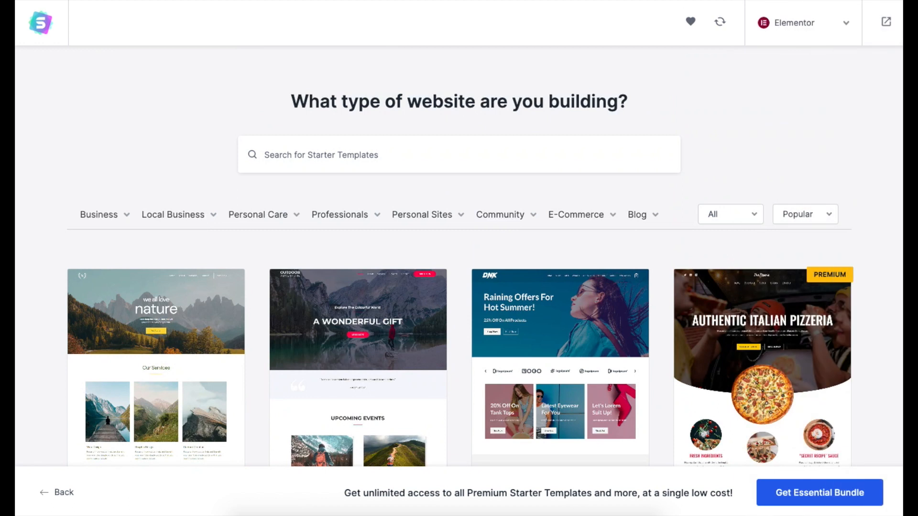
pyautogui.scroll(-4, 461, 270)
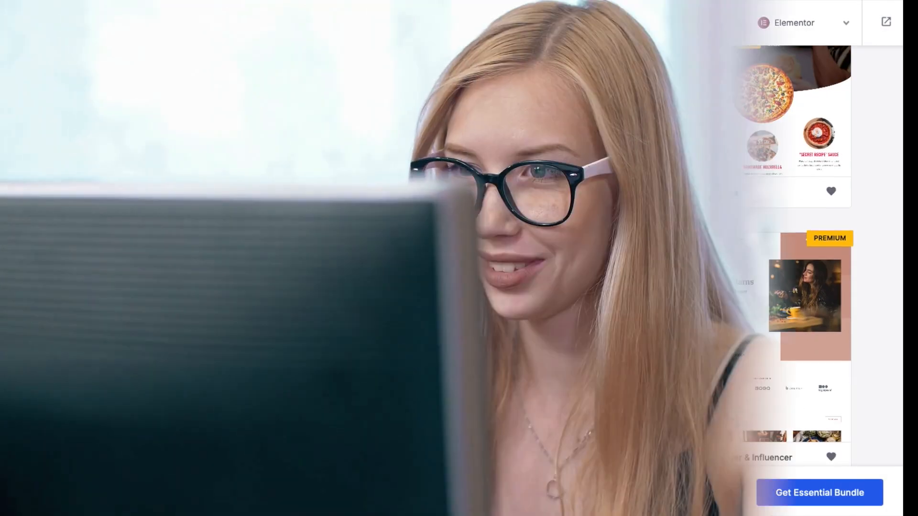